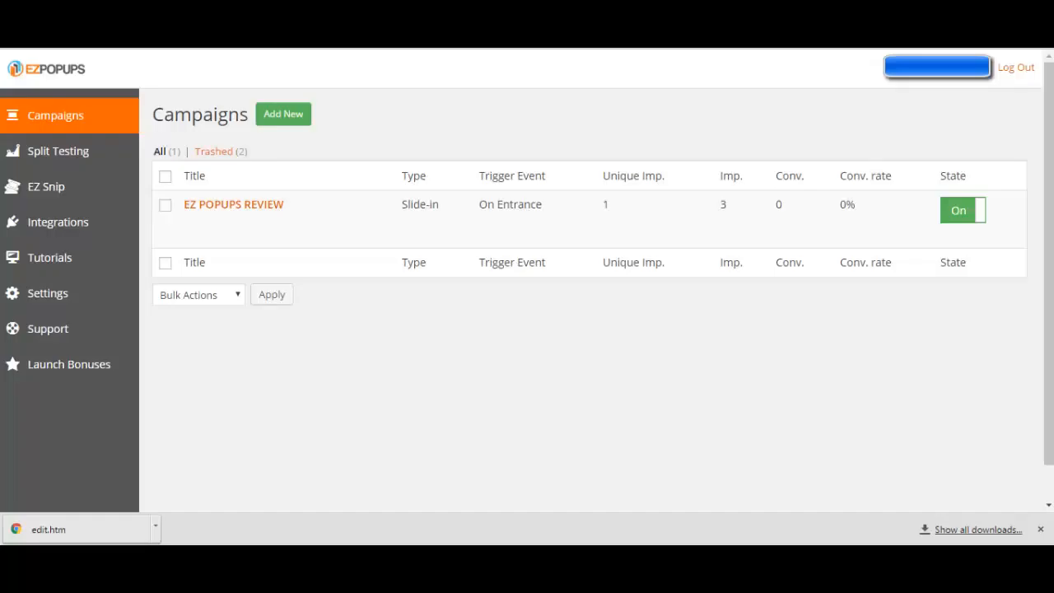
Open the EZ POPUPS REVIEW campaign for editing
key("ctrl+Tab")
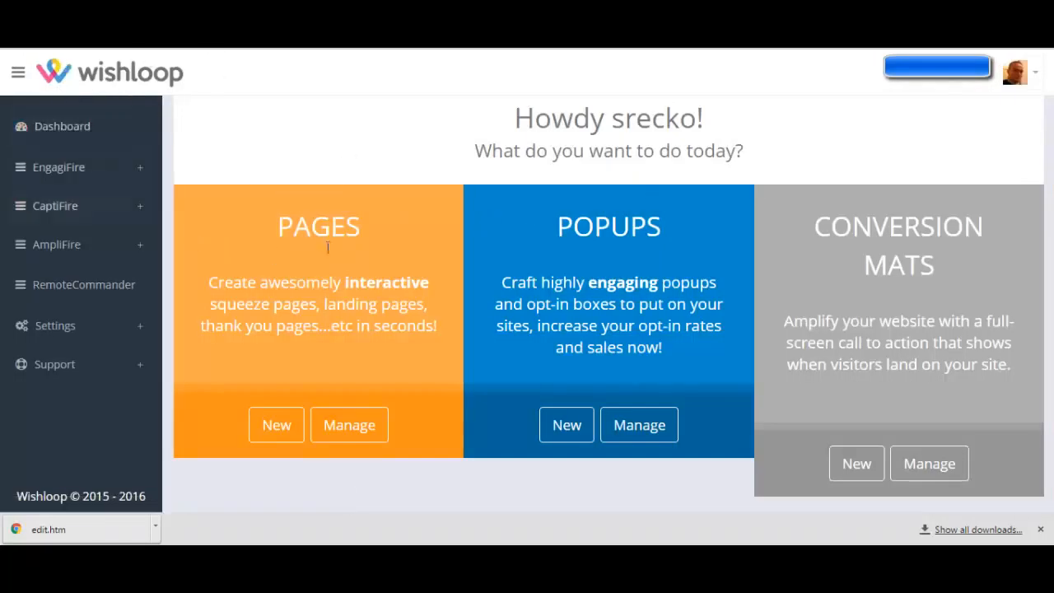
key("ctrl+Tab")
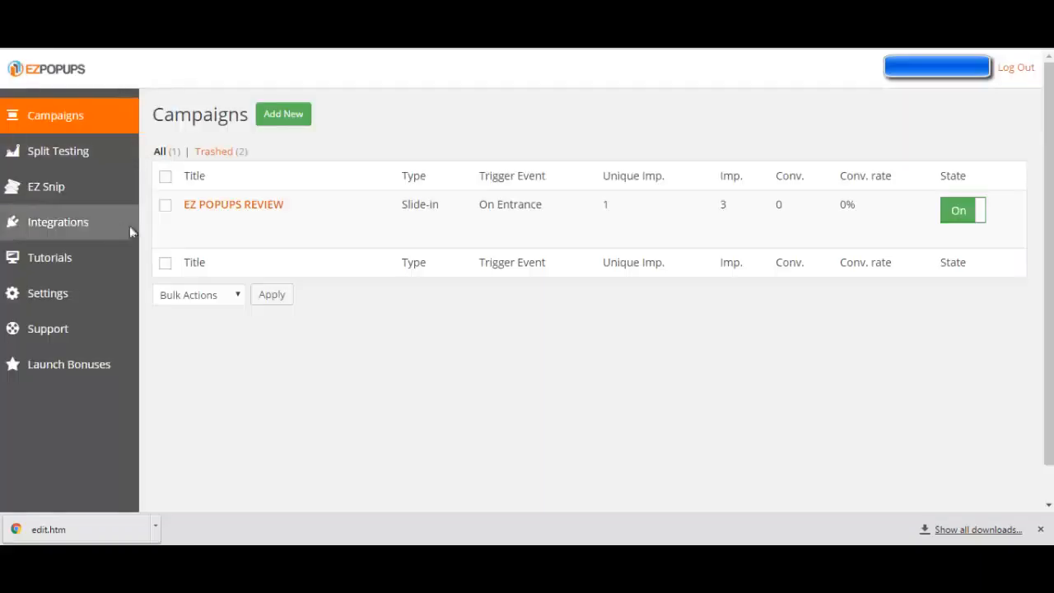
mouse_move(197, 235)
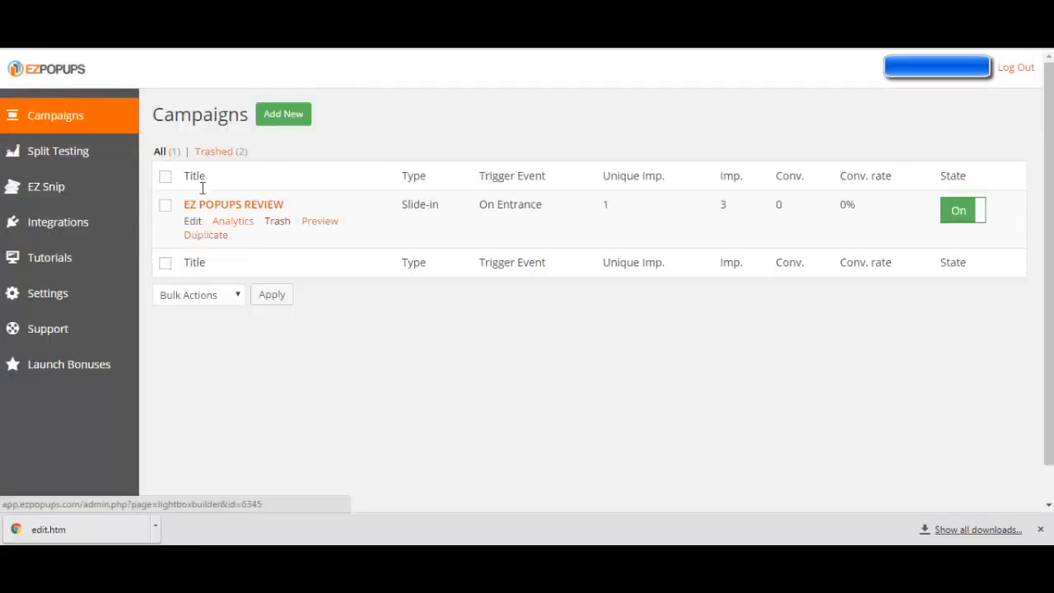
mouse_move(189, 215)
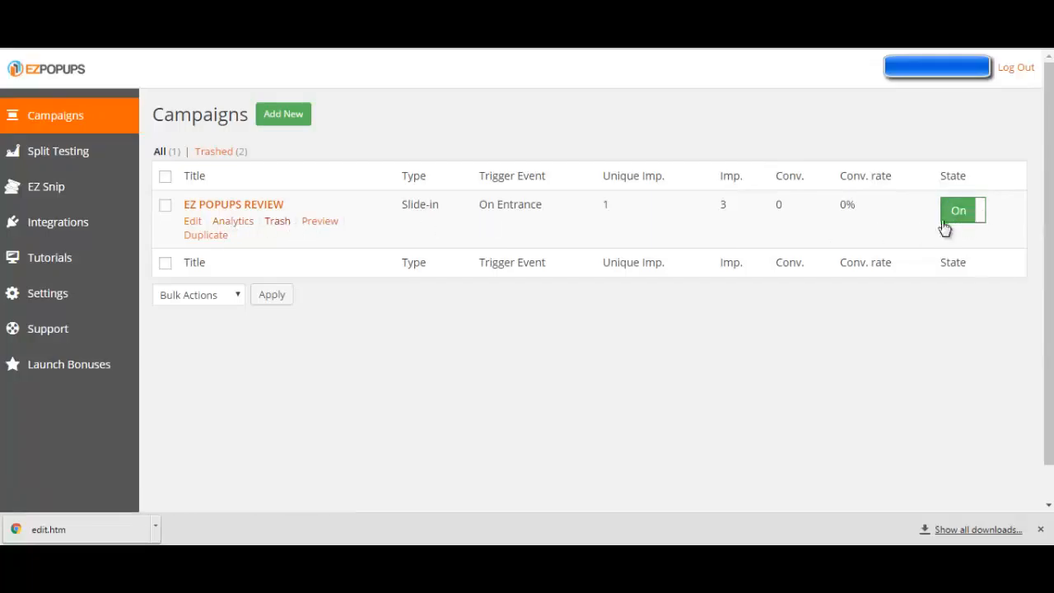
left_click(193, 222)
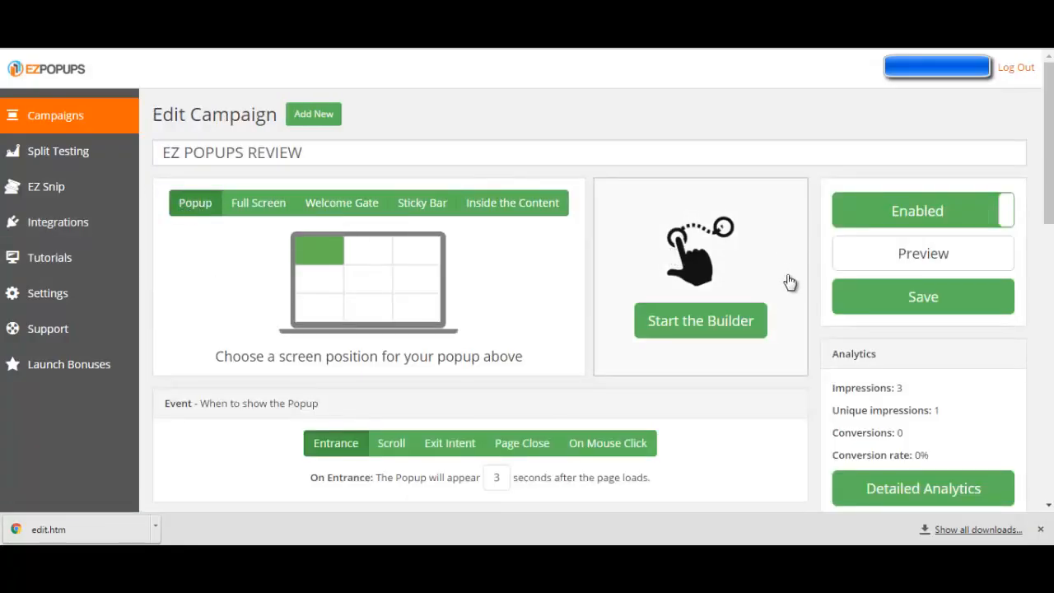
scroll(783, 288, "down", 4)
scroll(779, 291, "up", 4)
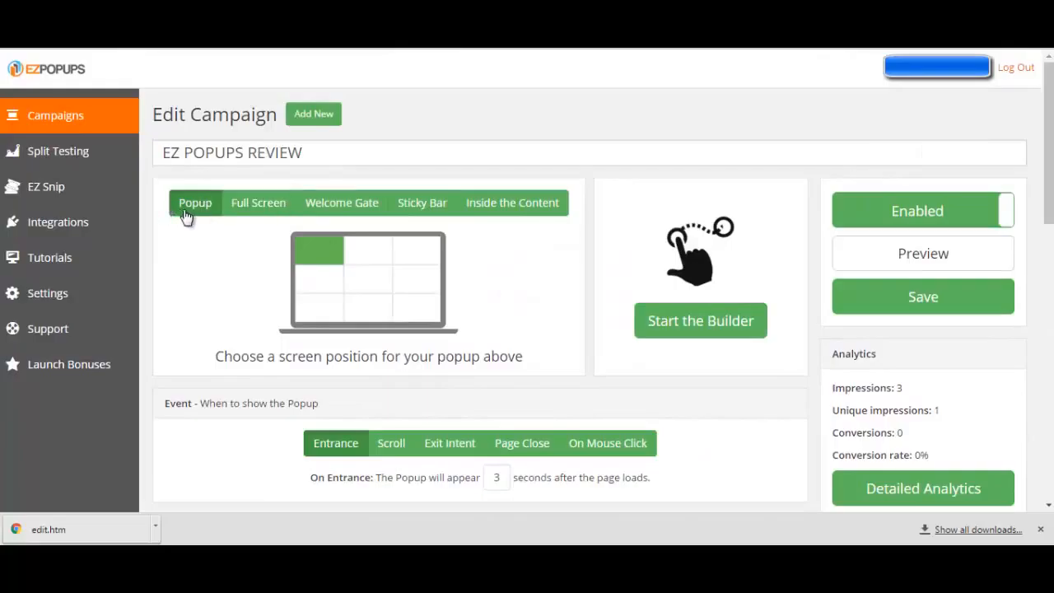
Try the Full Screen, Welcome Gate, Sticky Bar and Inside the Content display types for the campaign
left_click(259, 214)
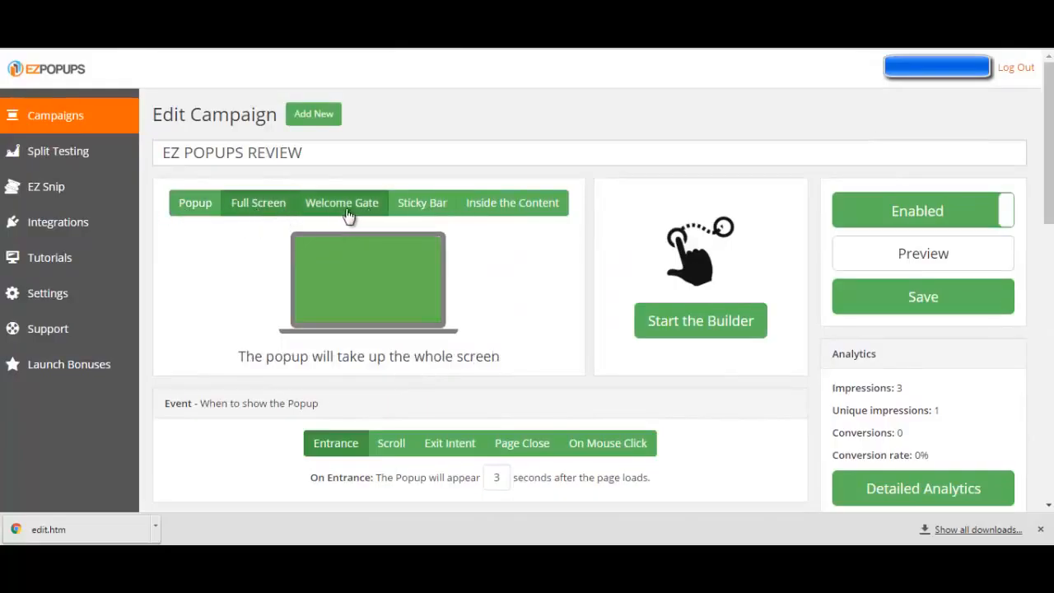
left_click(349, 214)
left_click(409, 213)
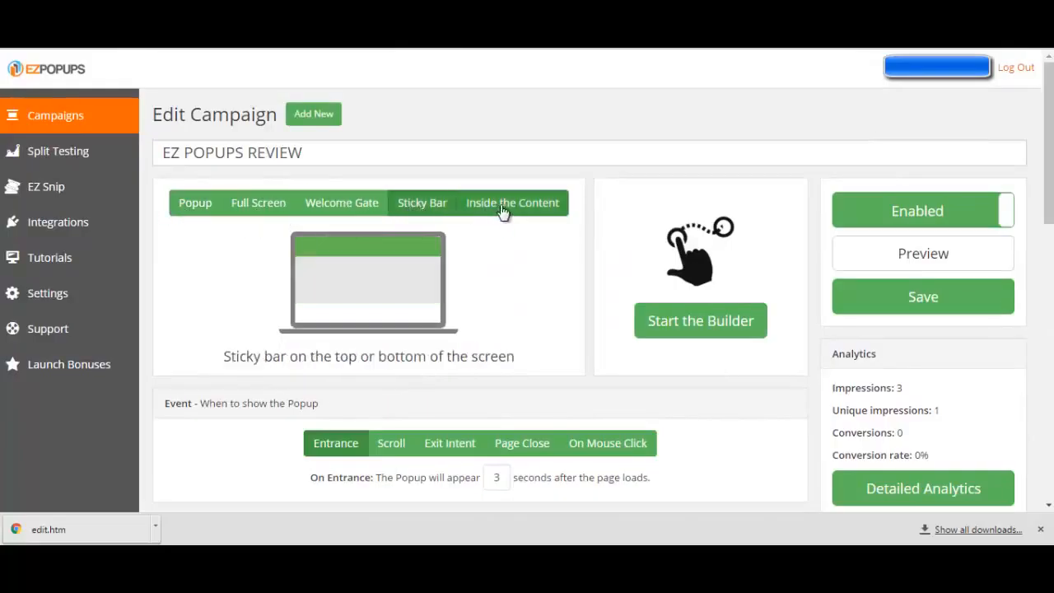
left_click(522, 218)
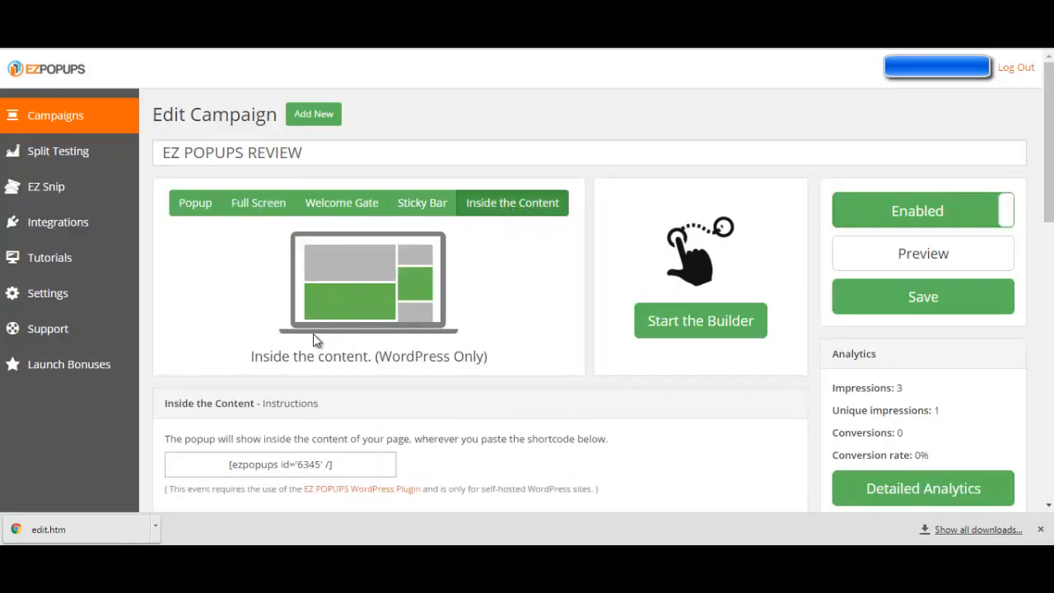
scroll(172, 381, "down", 1)
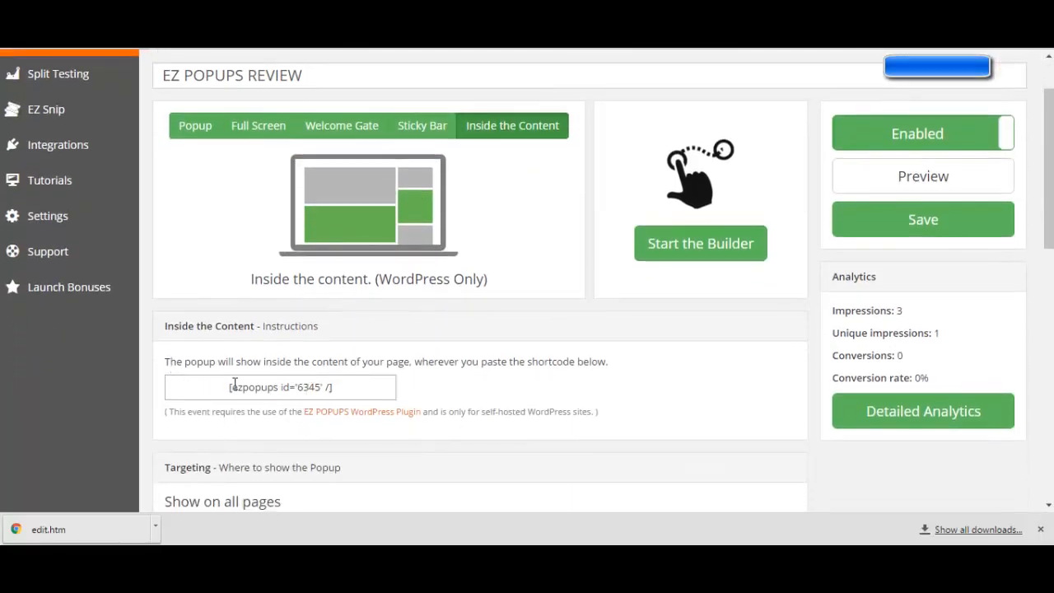
scroll(359, 381, "up", 1)
Switch the display type to Popup and try several screen positions, ending with the middle-left cell of the grid
left_click(187, 213)
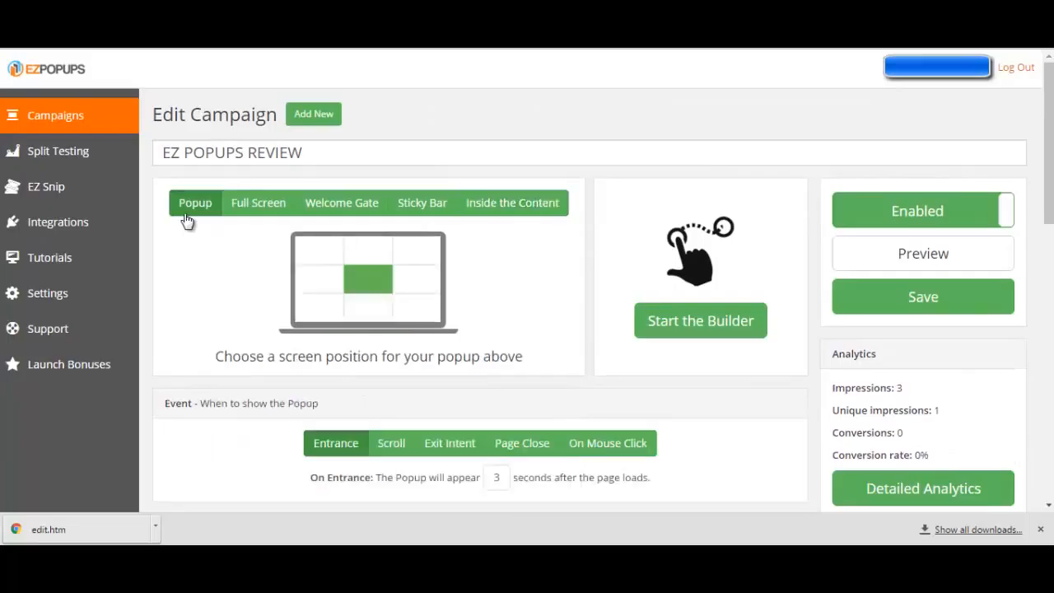
left_click(378, 251)
left_click(414, 255)
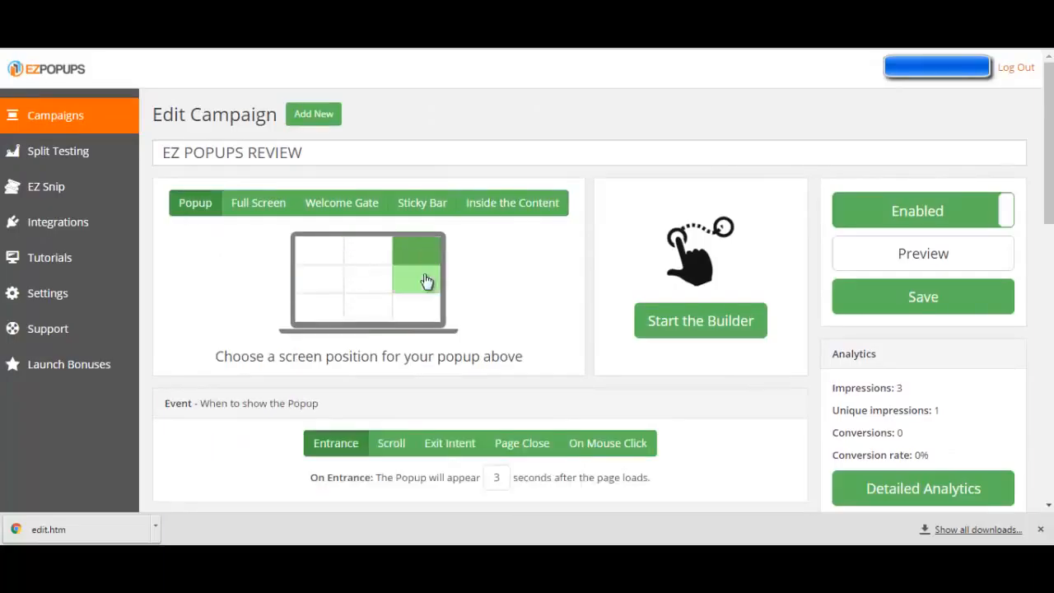
left_click(426, 284)
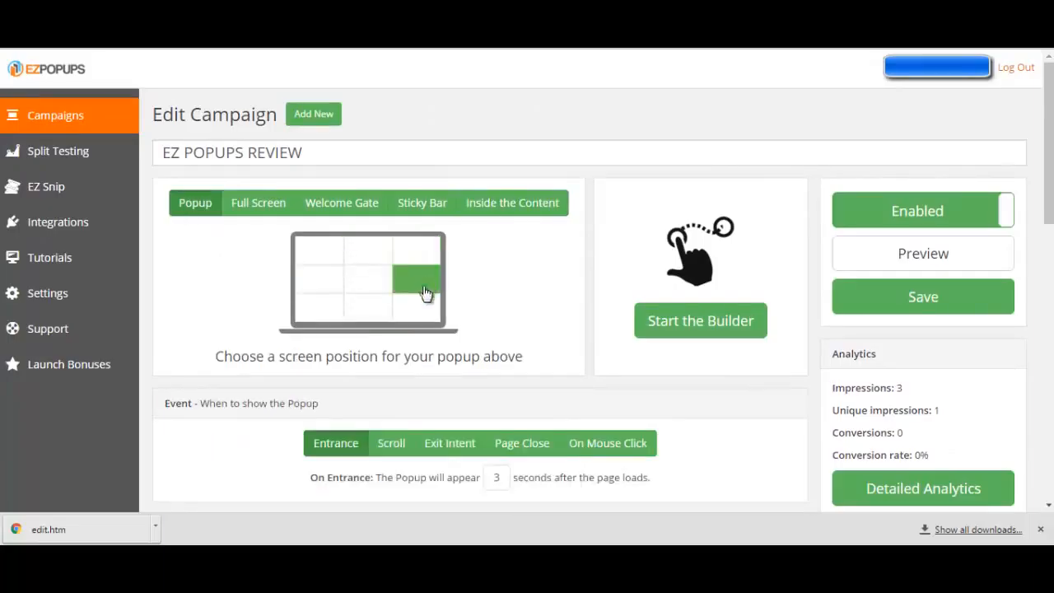
left_click(316, 286)
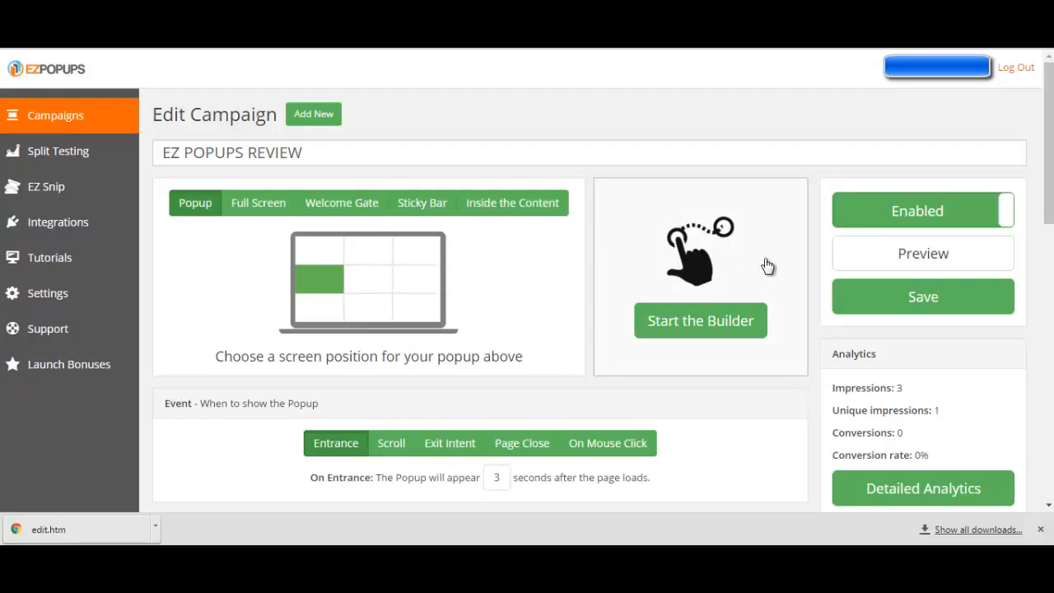
Examine the campaign's event, URL targeting and scheduling settings
scroll(536, 292, "down", 4)
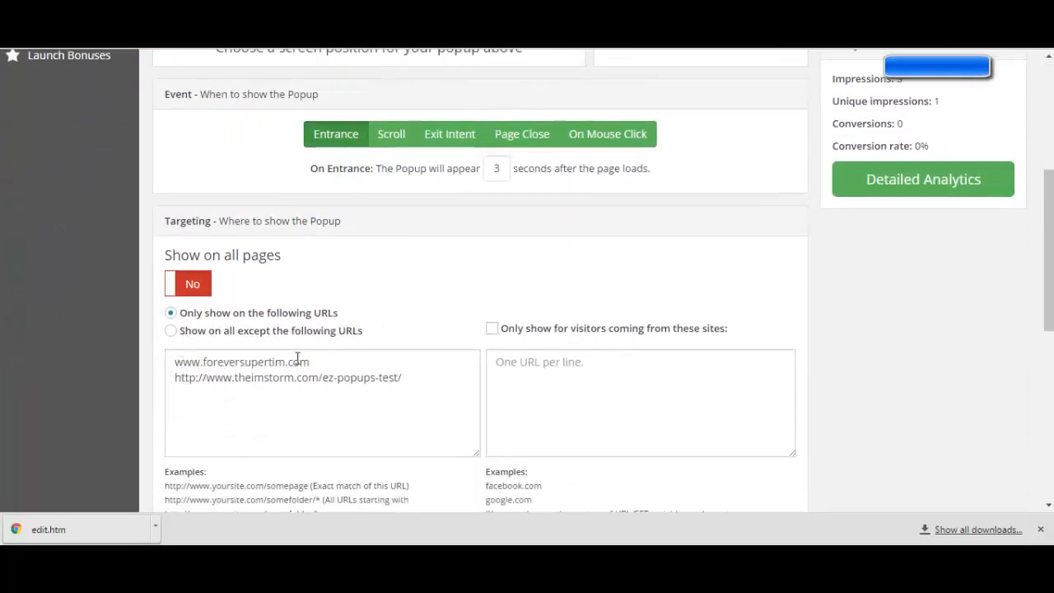
scroll(298, 357, "up", 2)
scroll(285, 372, "down", 2)
scroll(426, 344, "down", 2)
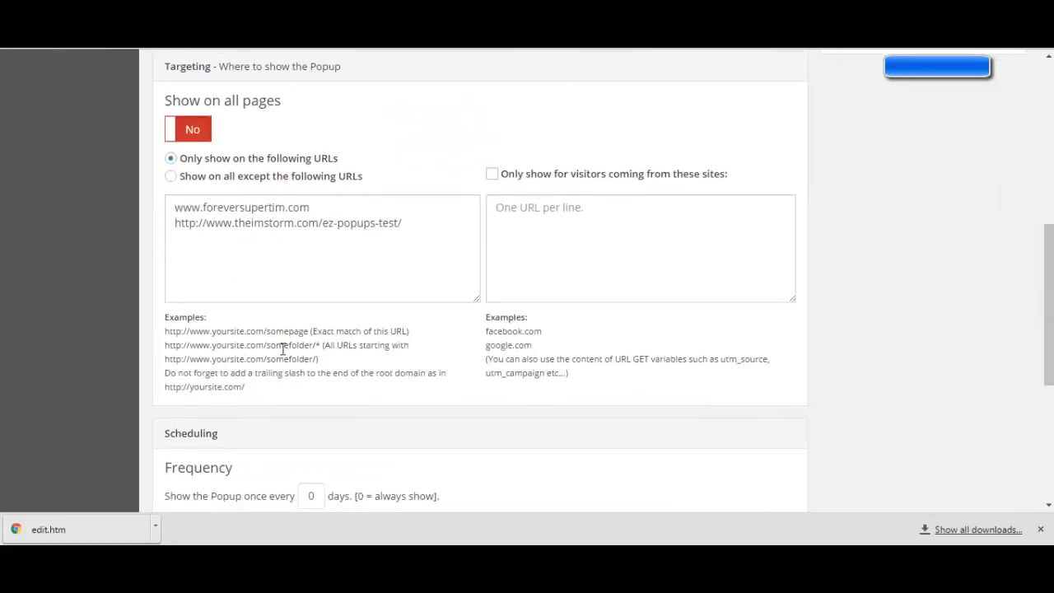
scroll(131, 361, "down", 2)
scroll(124, 357, "down", 2)
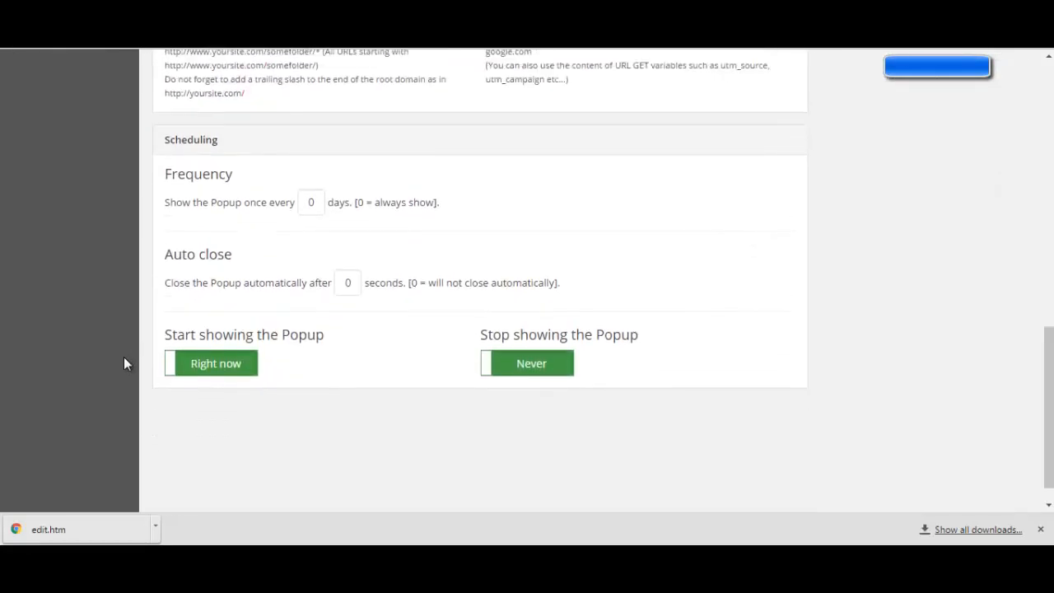
scroll(125, 357, "up", 5)
scroll(313, 303, "up", 5)
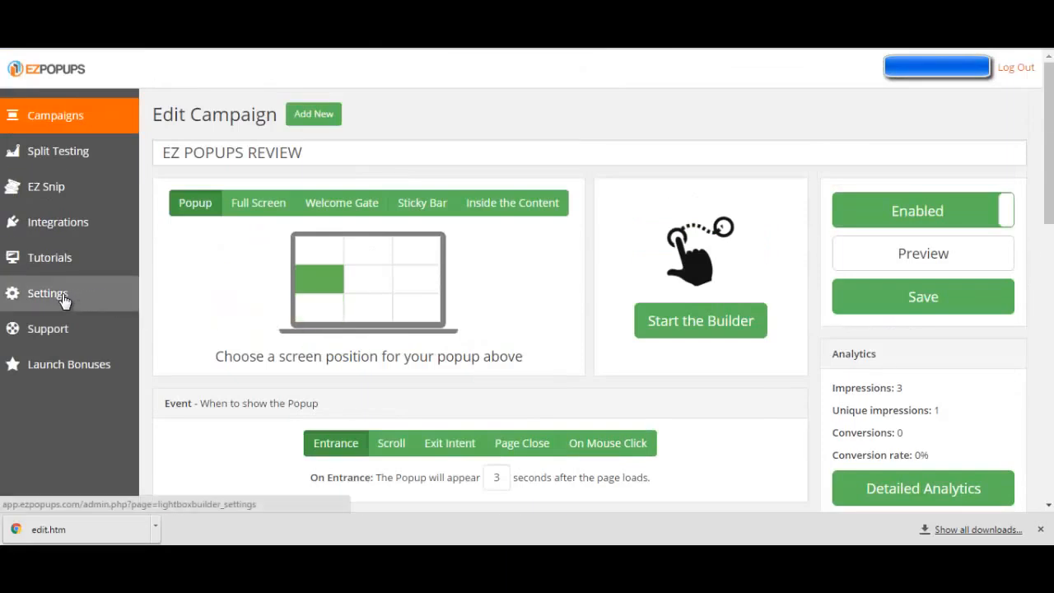
scroll(331, 360, "down", 5)
scroll(332, 362, "up", 3)
scroll(331, 363, "up", 3)
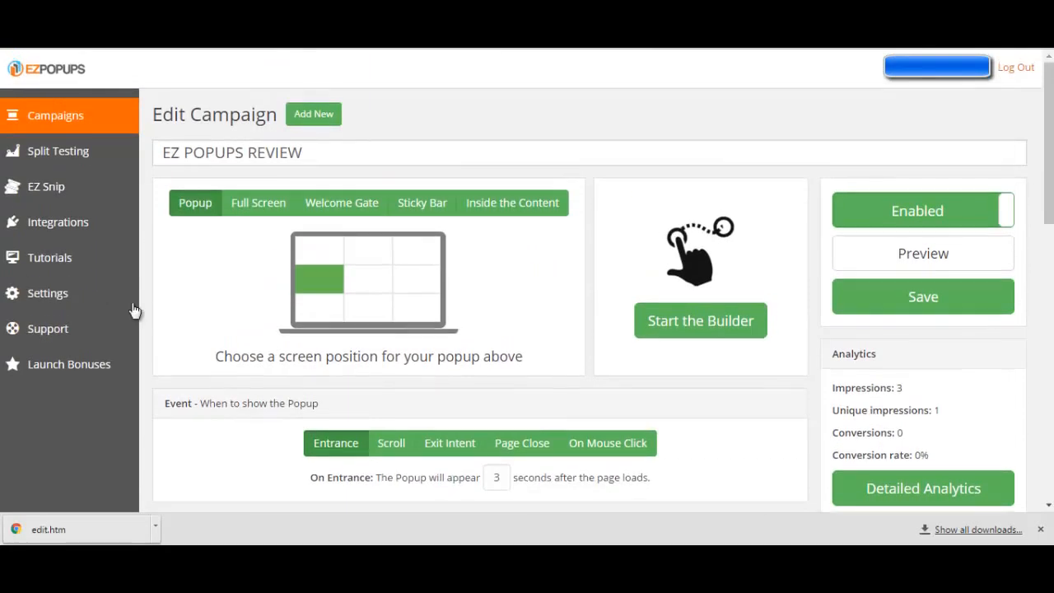
View the allowed domains in the account settings
left_click(110, 300)
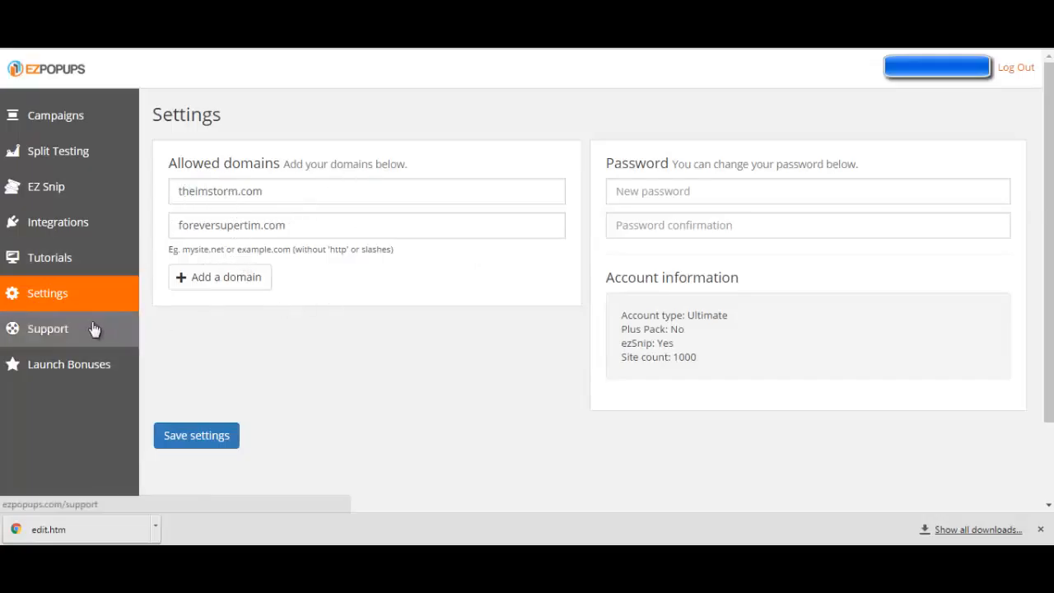
Reopen the EZ POPUPS REVIEW campaign for editing and review its targeting URLs
left_click(62, 120)
mouse_move(309, 219)
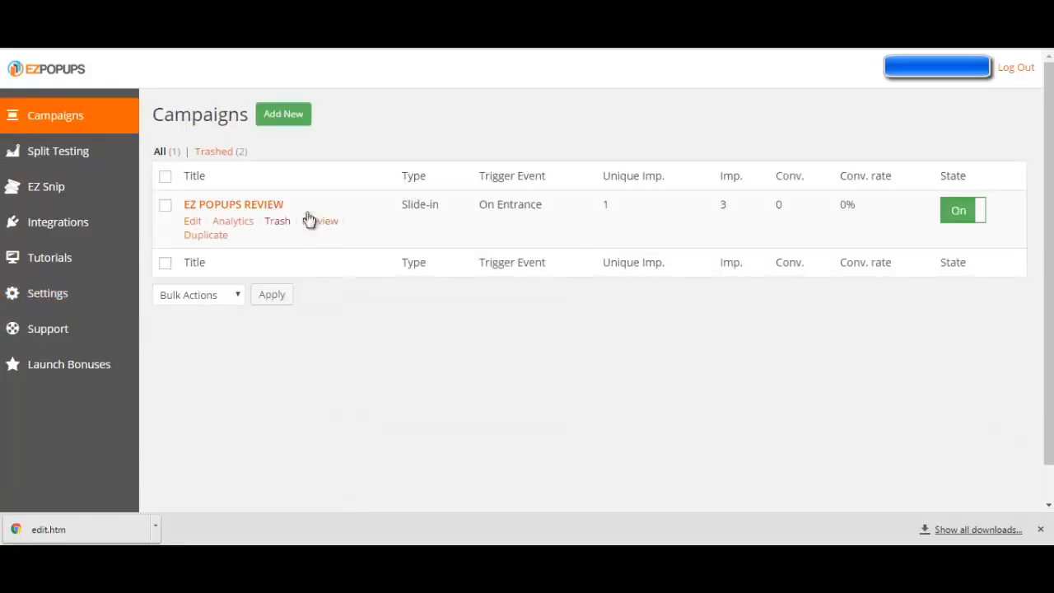
left_click(194, 222)
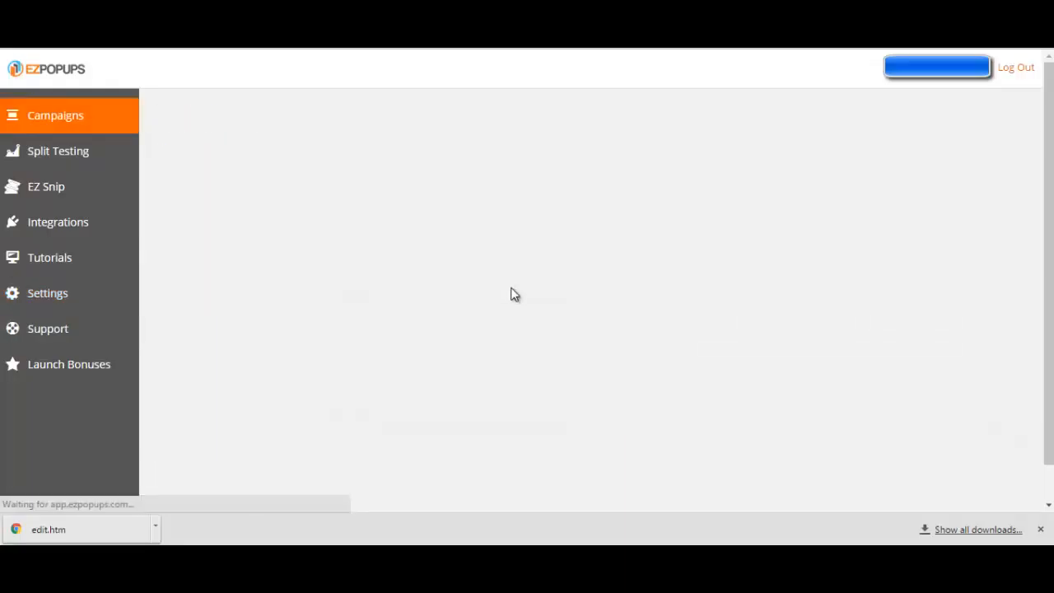
scroll(617, 304, "down", 4)
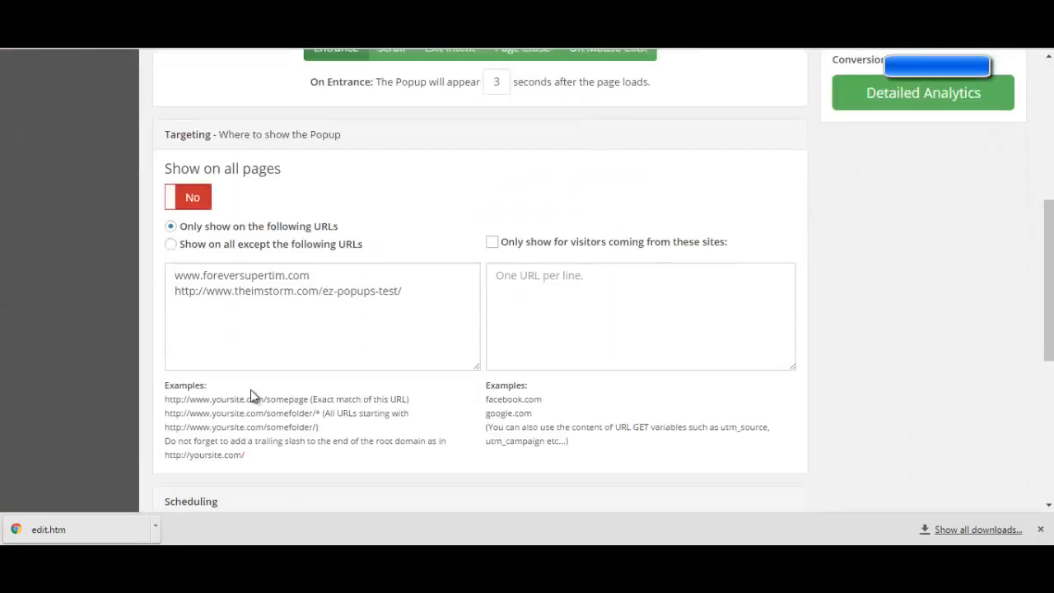
scroll(222, 383, "down", 2)
scroll(247, 304, "up", 5)
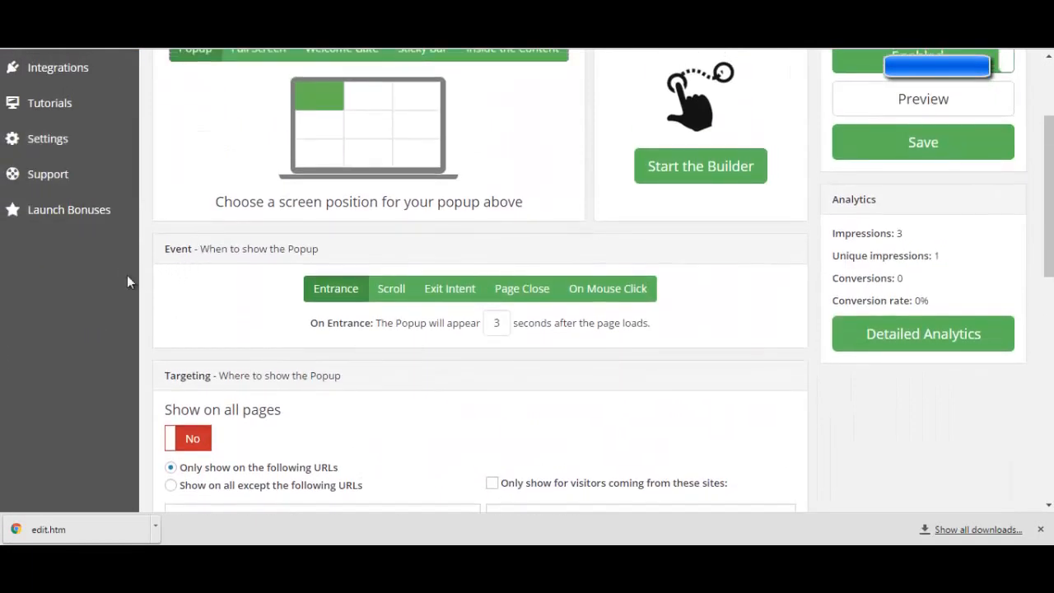
scroll(187, 363, "down", 3)
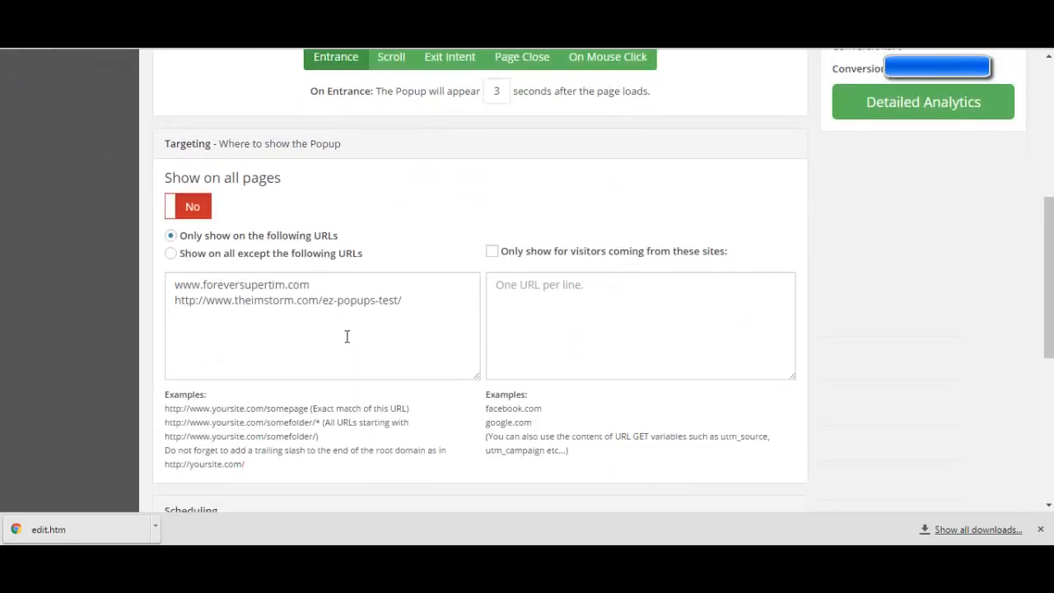
scroll(308, 374, "up", 5)
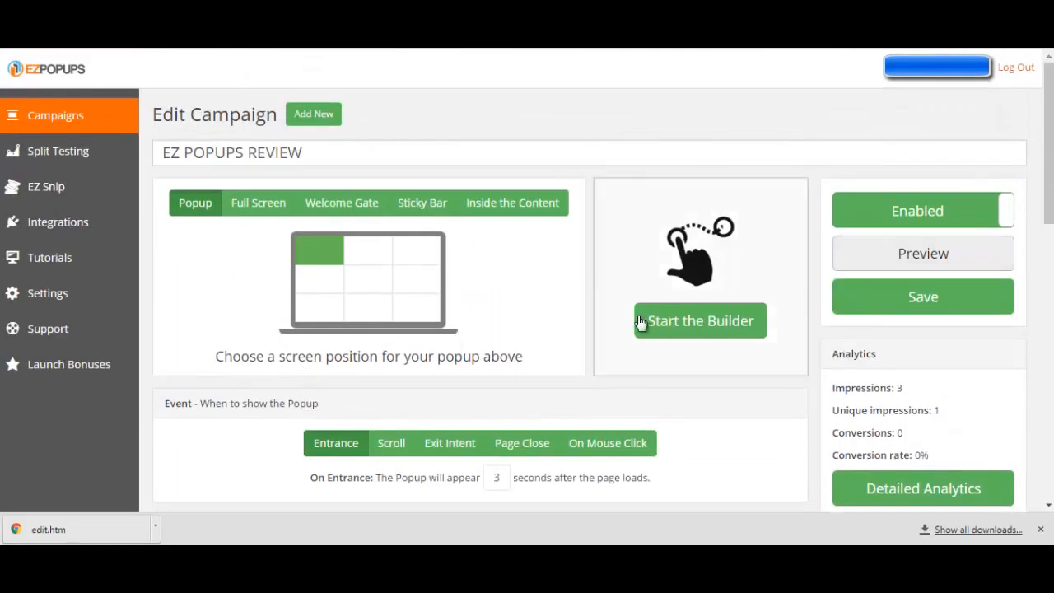
Schedule the popup to start and stop showing on specific dates, both 04/01/2016 10:51 AM
scroll(494, 310, "down", 5)
scroll(357, 343, "down", 4)
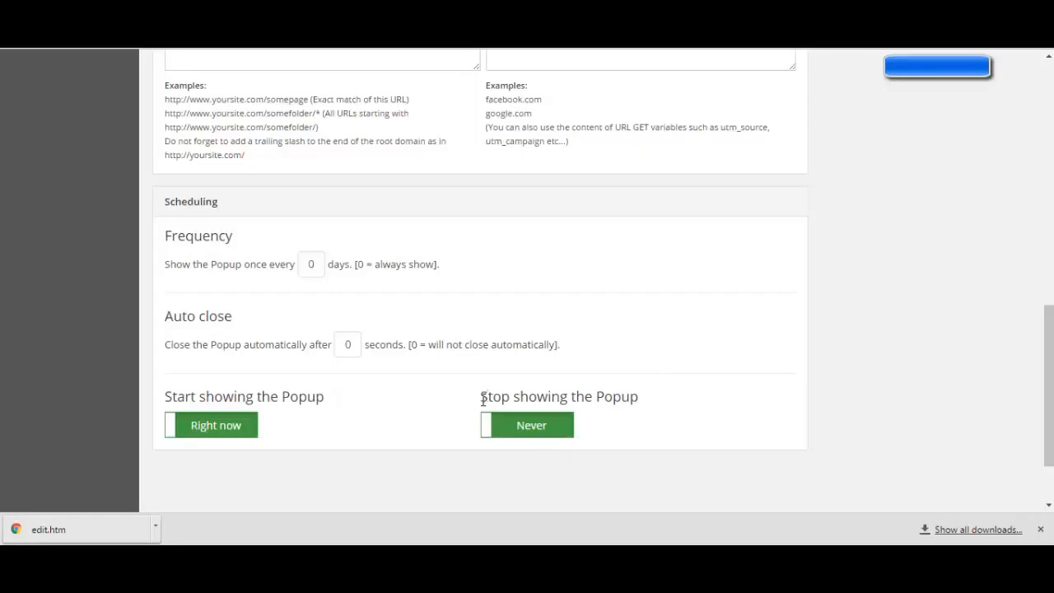
left_click(195, 436)
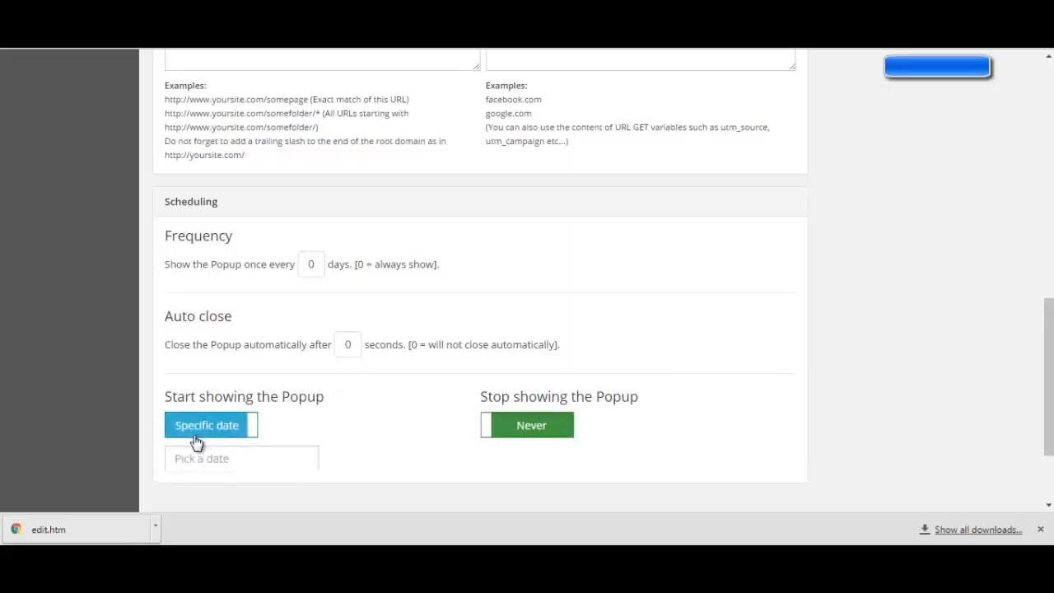
scroll(207, 436, "down", 1)
left_click(211, 385)
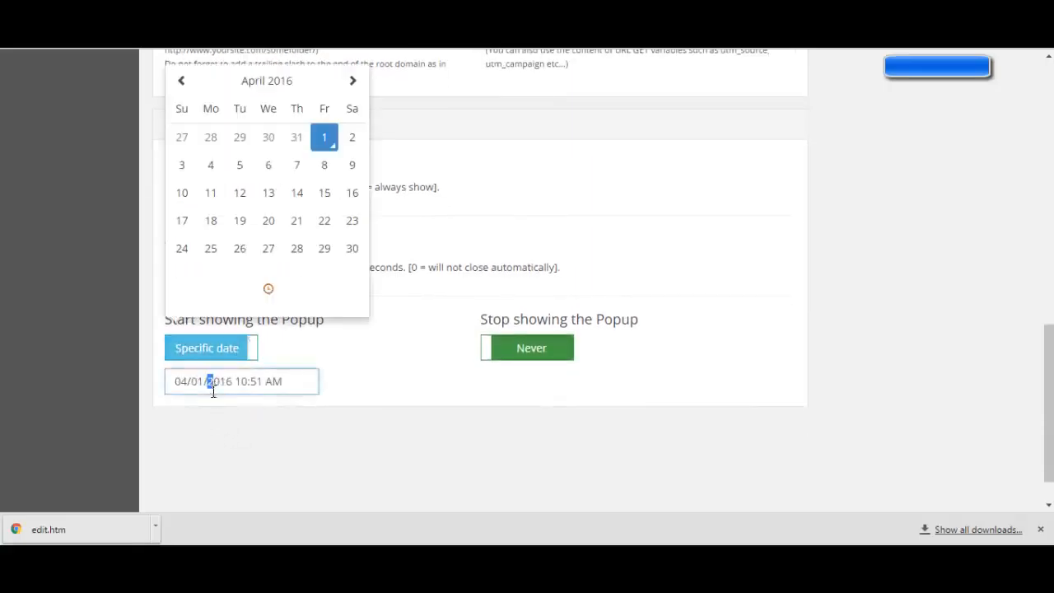
left_click(521, 379)
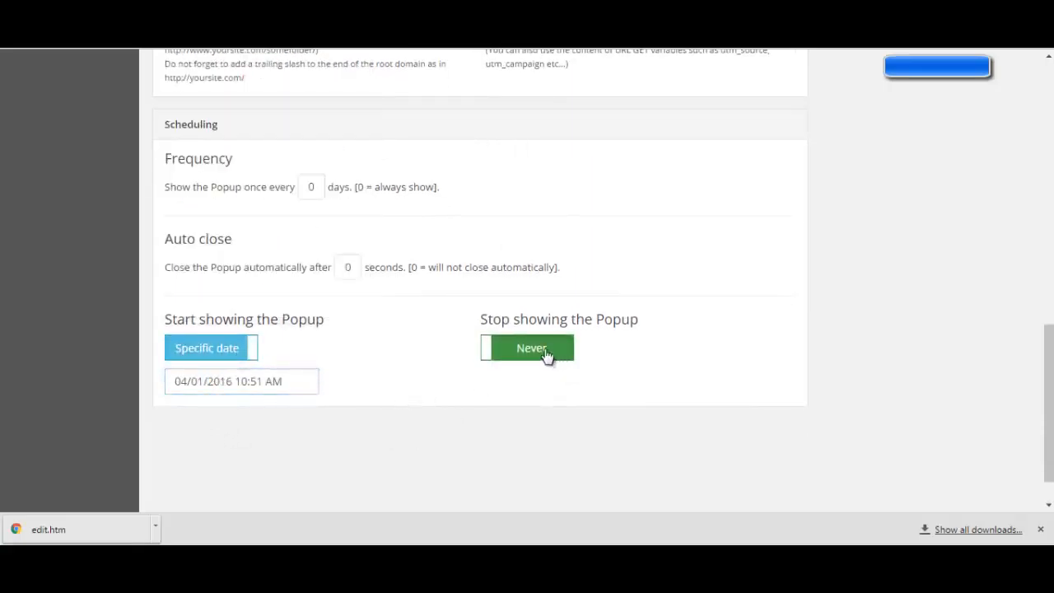
left_click(514, 359)
left_click(519, 383)
Switch the popup's start back to Right now and its stop back to Never
left_click(244, 356)
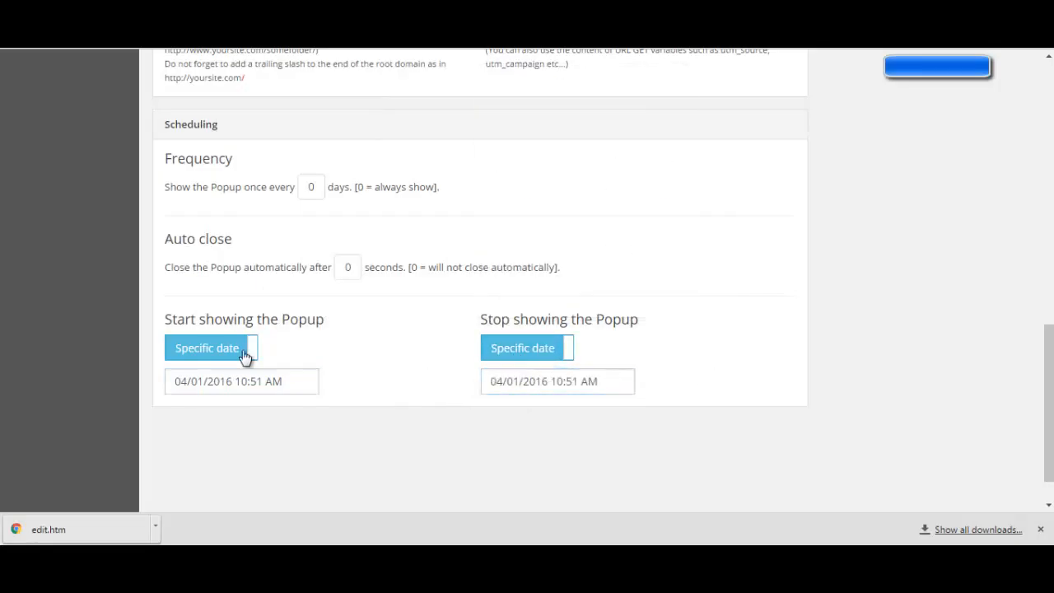
left_click(508, 353)
Start the builder for the campaign and look over the popup's design
scroll(498, 369, "up", 10)
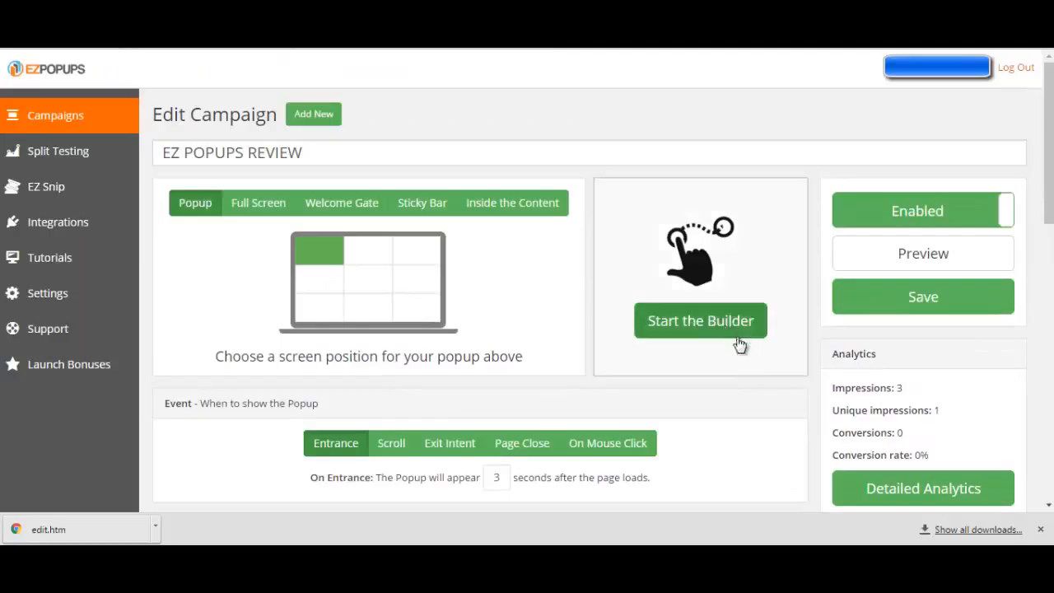
left_click(675, 335)
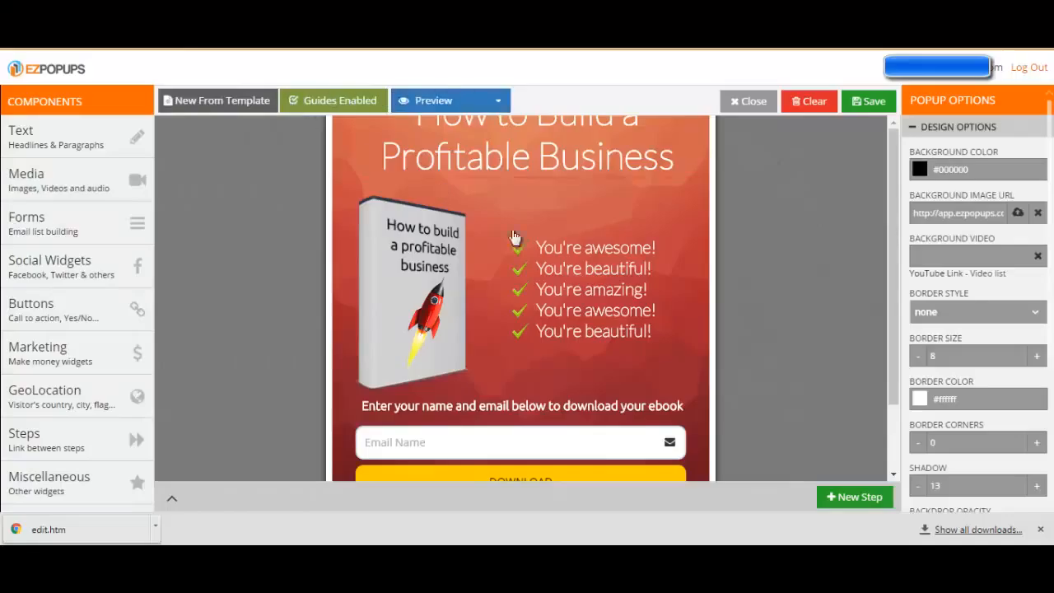
scroll(597, 354, "down", 1)
scroll(586, 367, "up", 1)
Add a Headline text component to the popup, just above the checkmark list
mouse_move(34, 144)
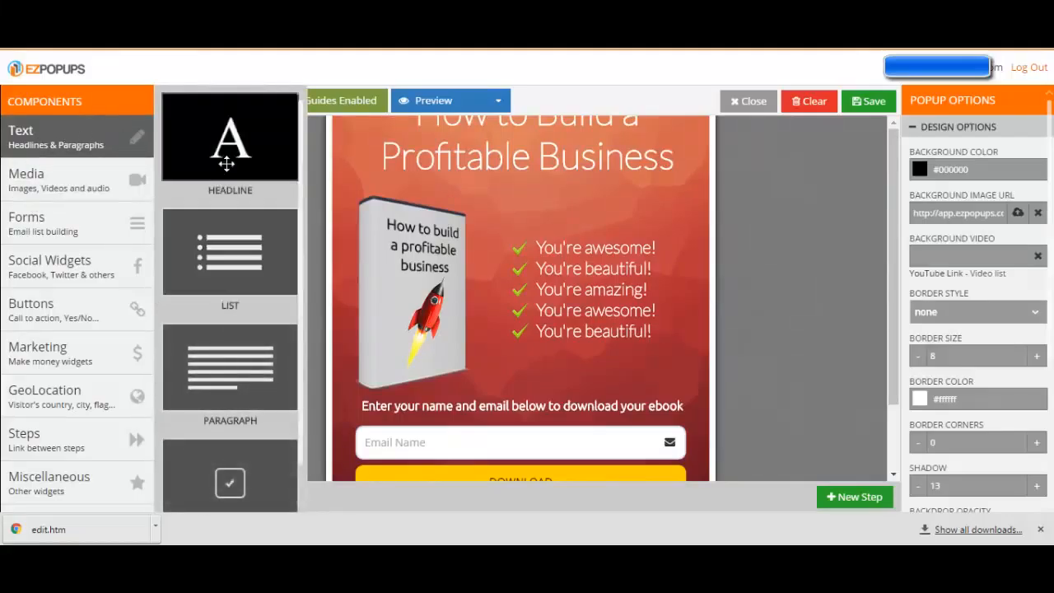
left_click_drag(229, 150, 582, 206)
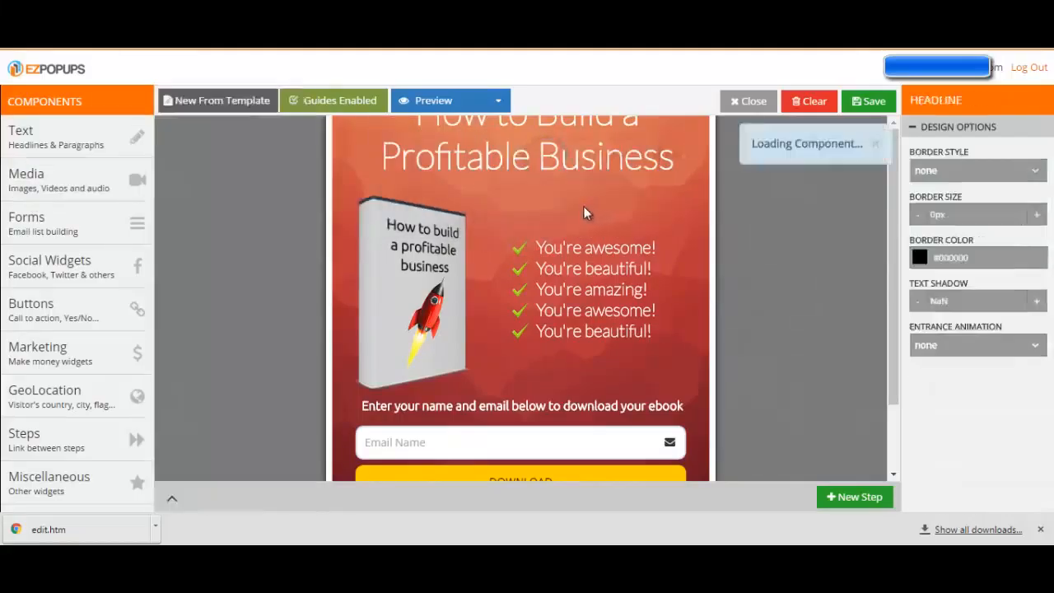
Replace the new headline's placeholder text with "Write anything"
left_click(589, 155)
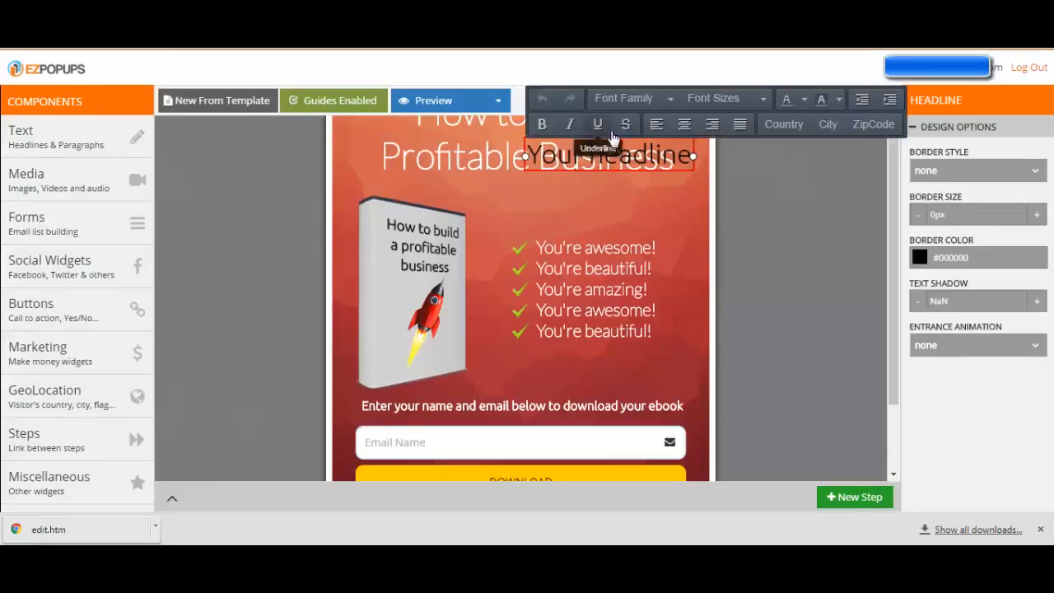
left_click_drag(526, 156, 696, 169)
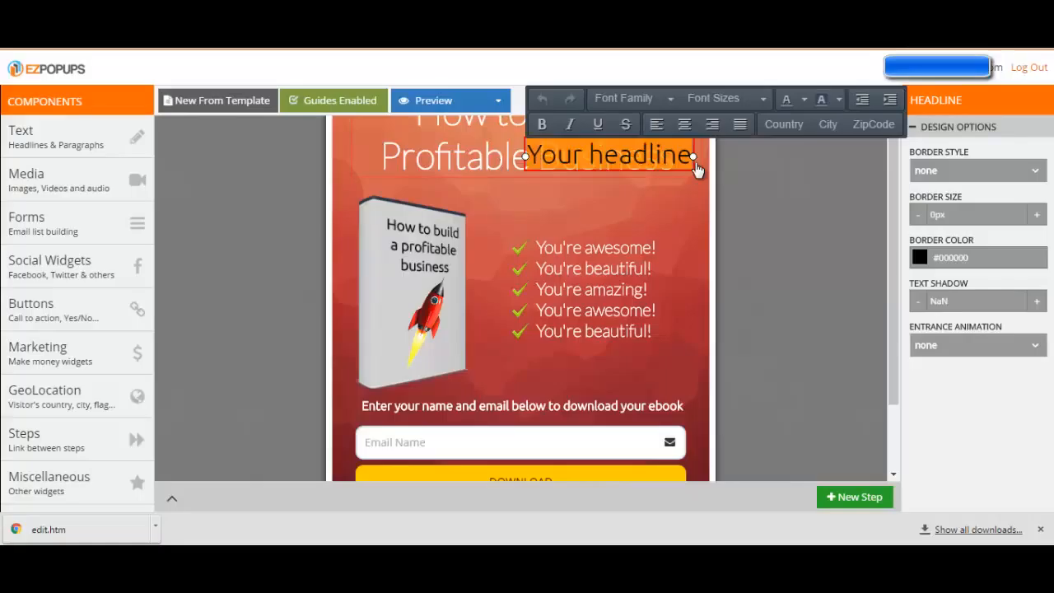
type("Write anyth")
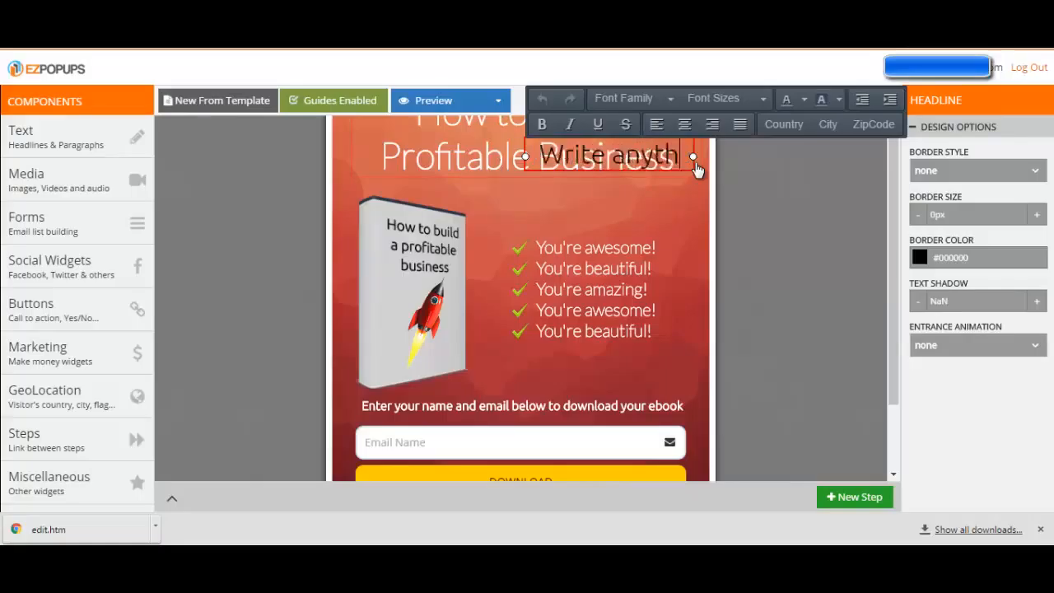
type("ing")
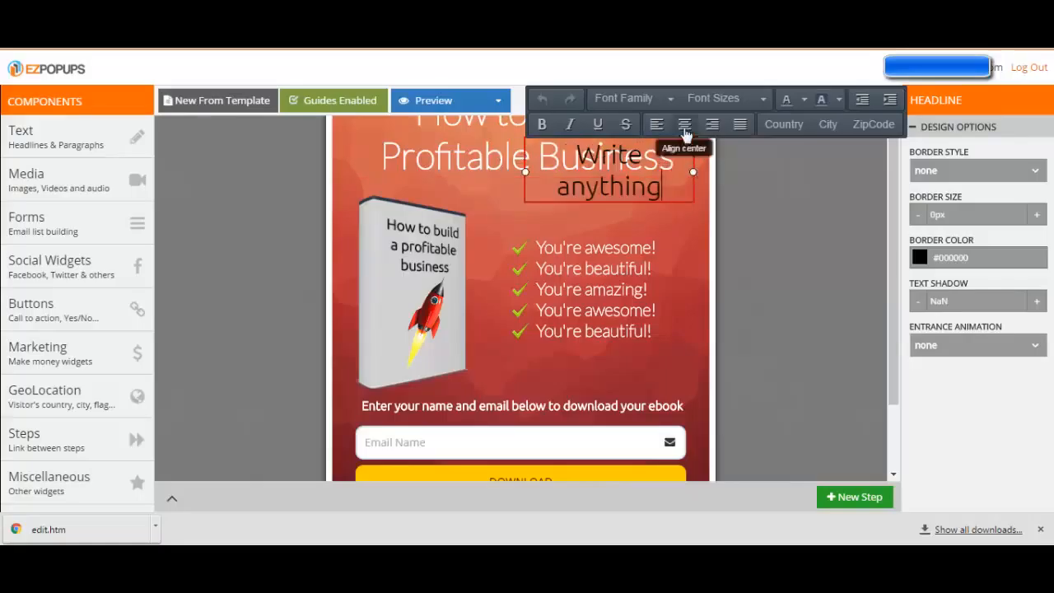
Set the headline's font to Georgia and insert the visitor's country placeholder after its text
triple_click(681, 150)
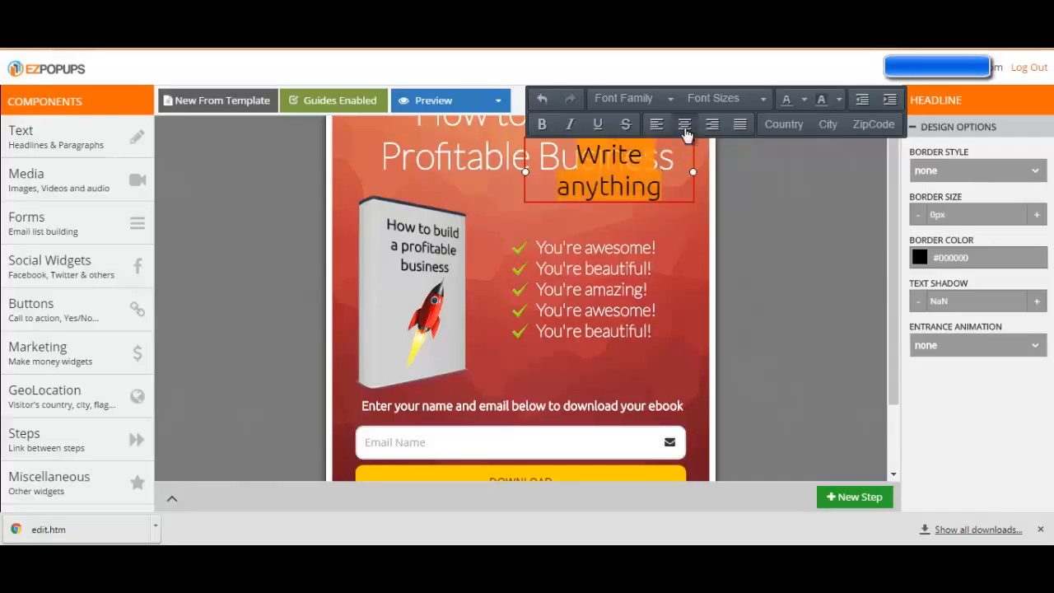
left_click(658, 98)
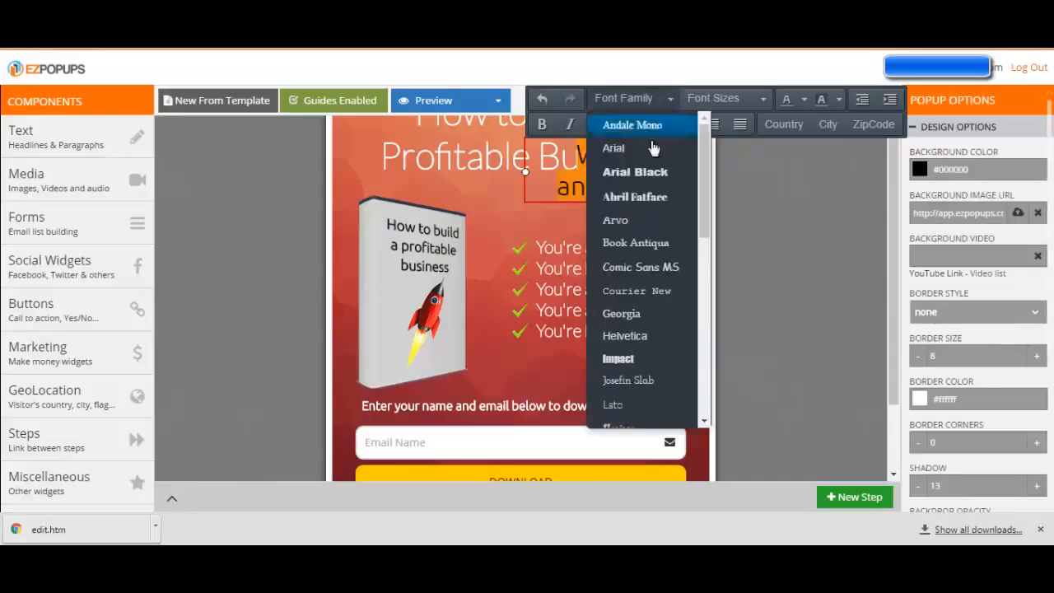
left_click(630, 314)
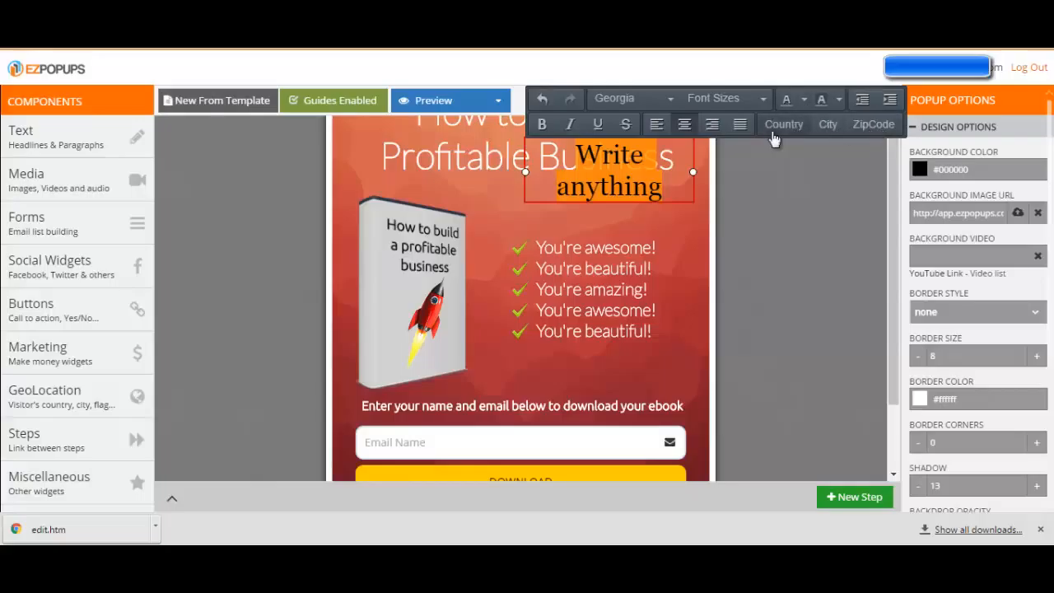
left_click(675, 180)
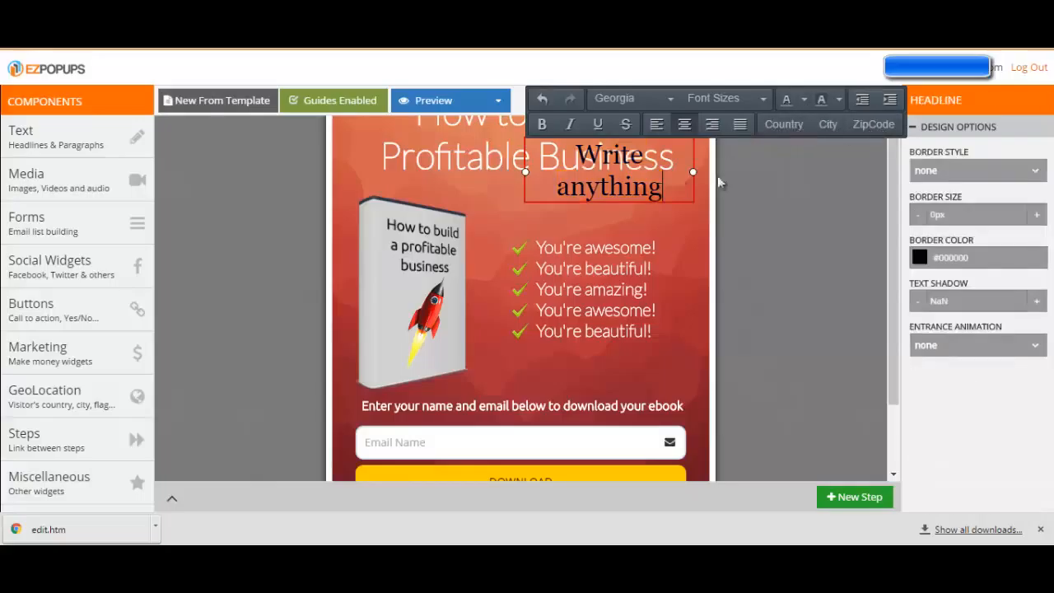
left_click(786, 130)
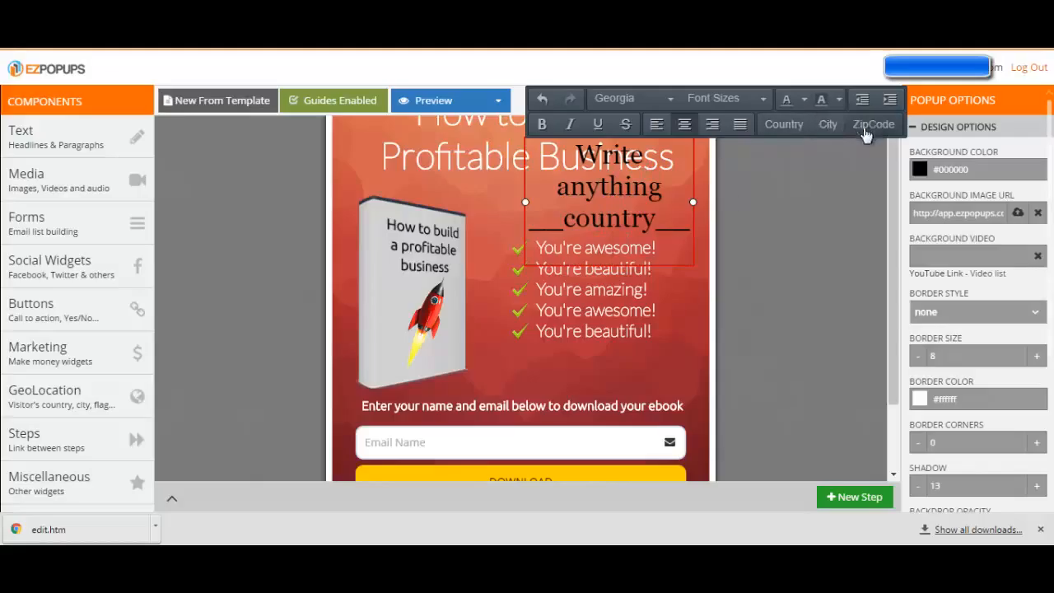
Add an Optin Form HTML component to the popup and place it between the checkmark list and the "Enter your name and email" line
left_click(103, 184)
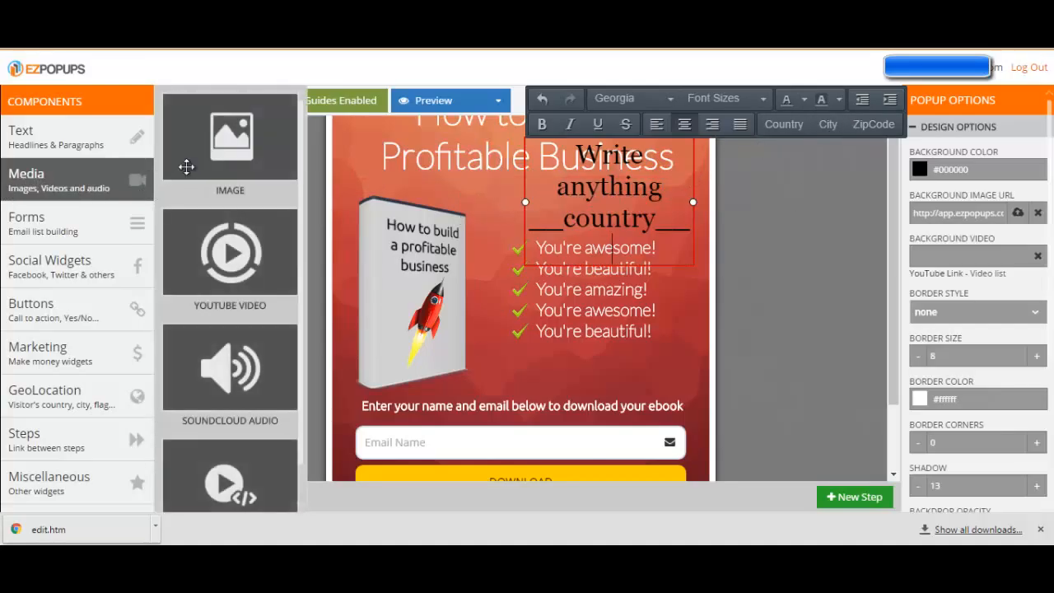
scroll(222, 346, "down", 1)
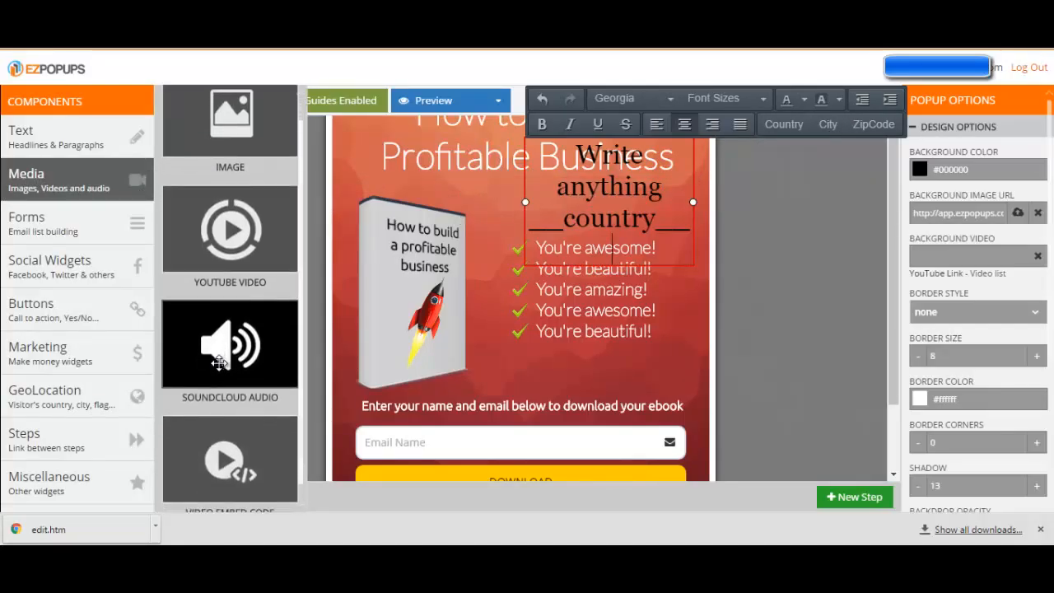
left_click(89, 237)
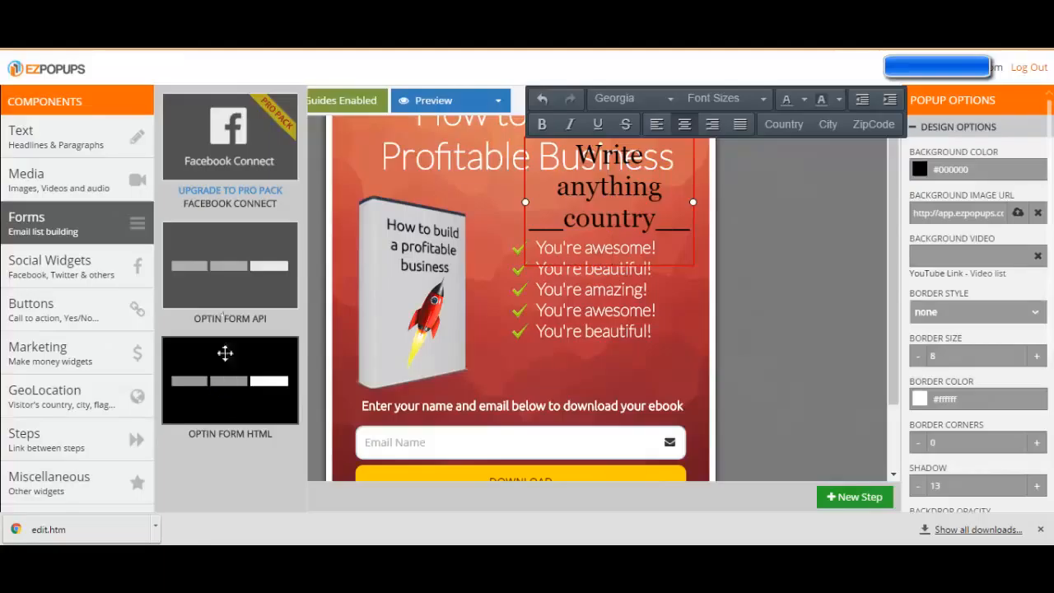
left_click_drag(214, 392, 607, 362)
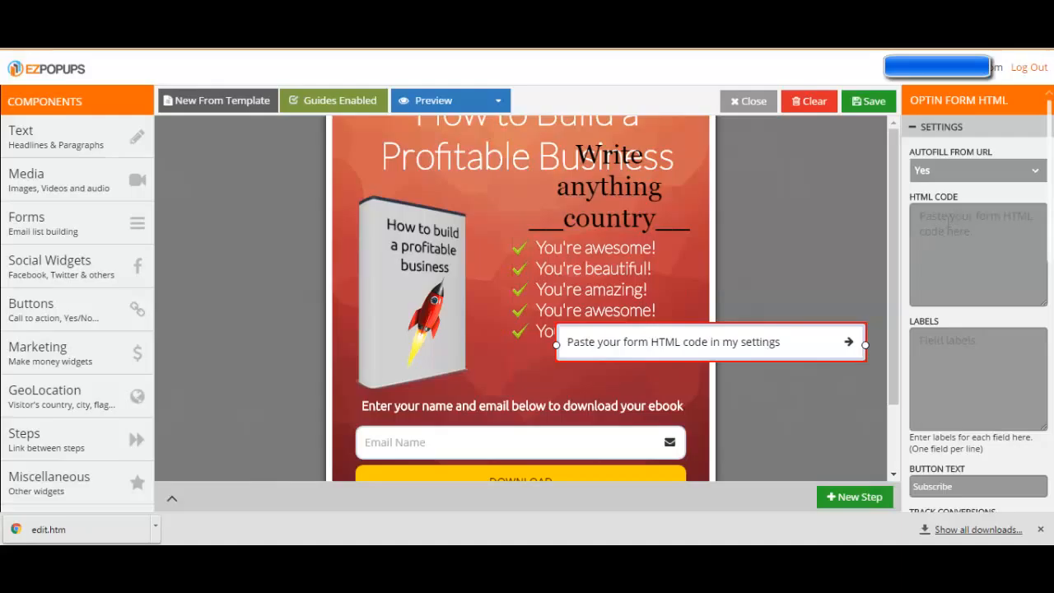
left_click_drag(771, 360, 587, 387)
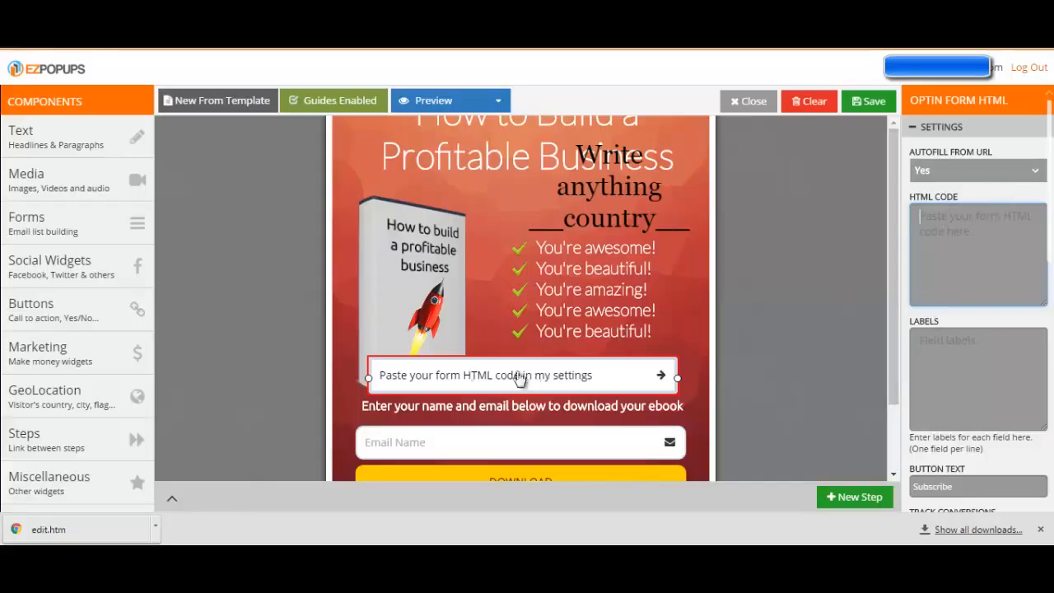
left_click_drag(486, 383, 485, 352)
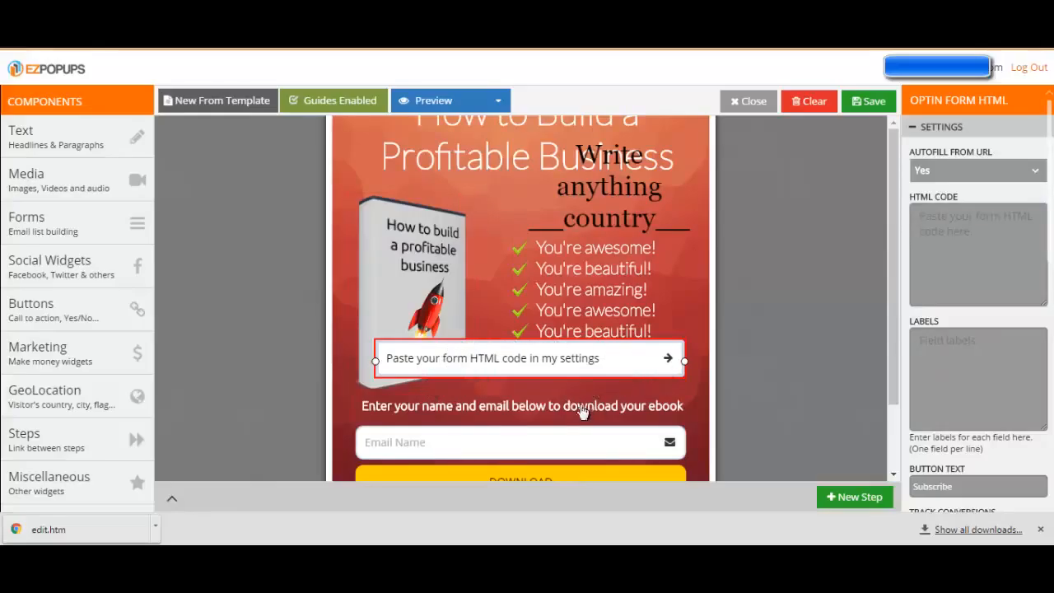
Delete the Optin Form HTML component from the popup
right_click(611, 375)
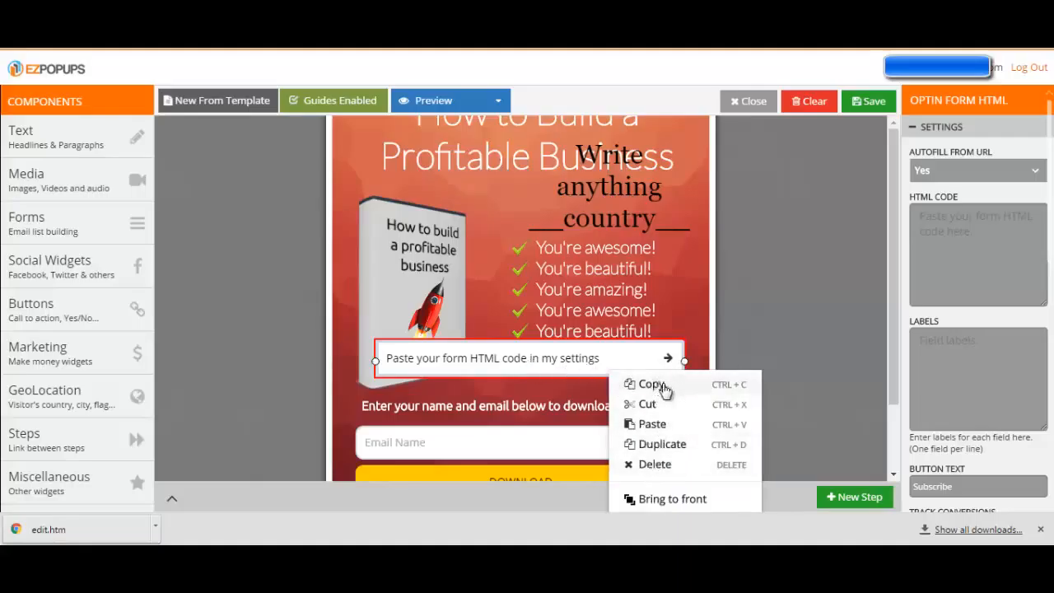
right_click(568, 363)
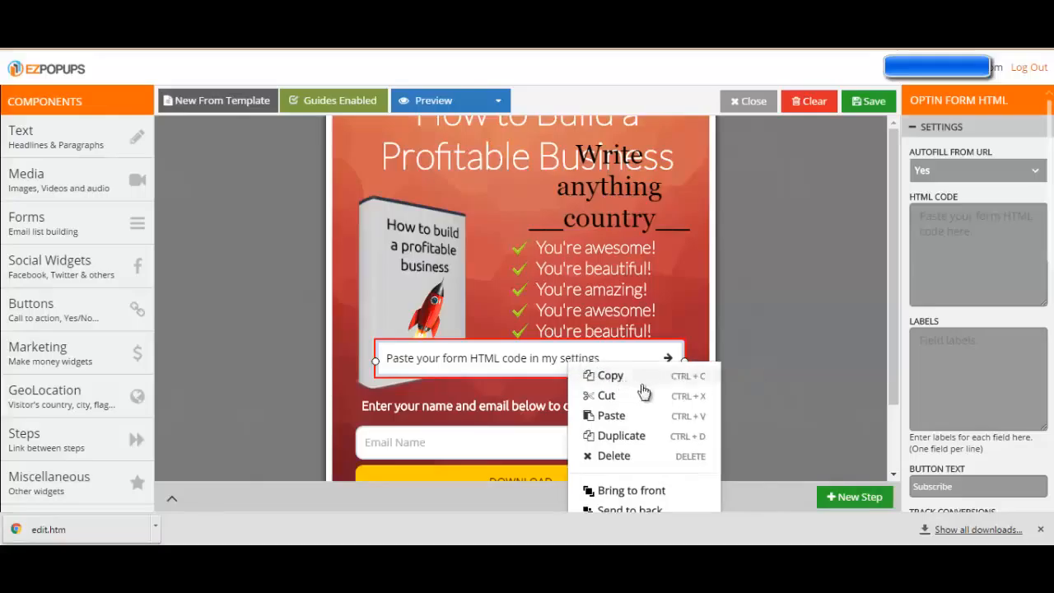
left_click(619, 467)
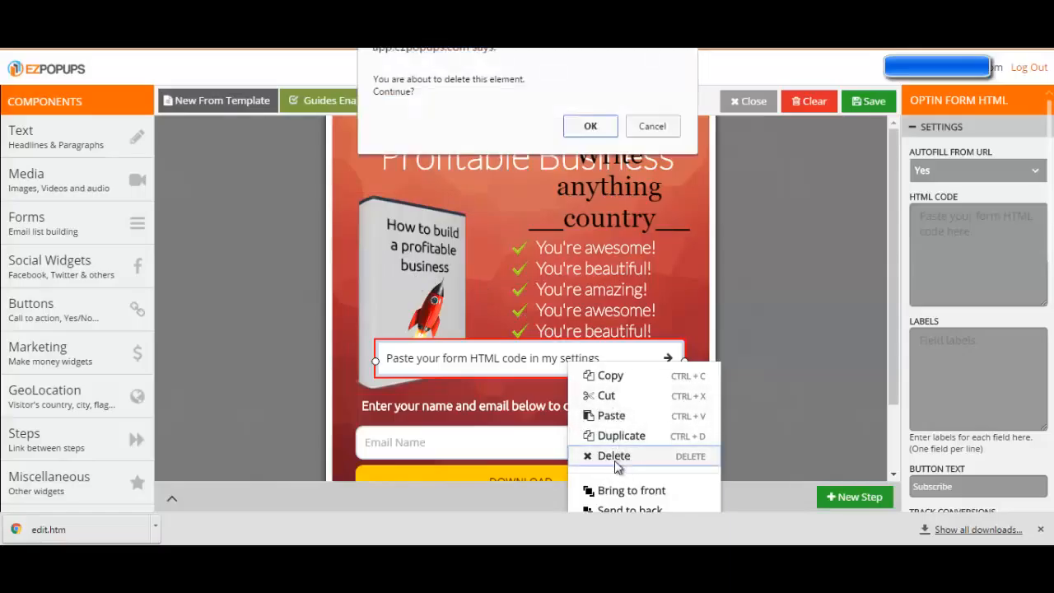
left_click(589, 125)
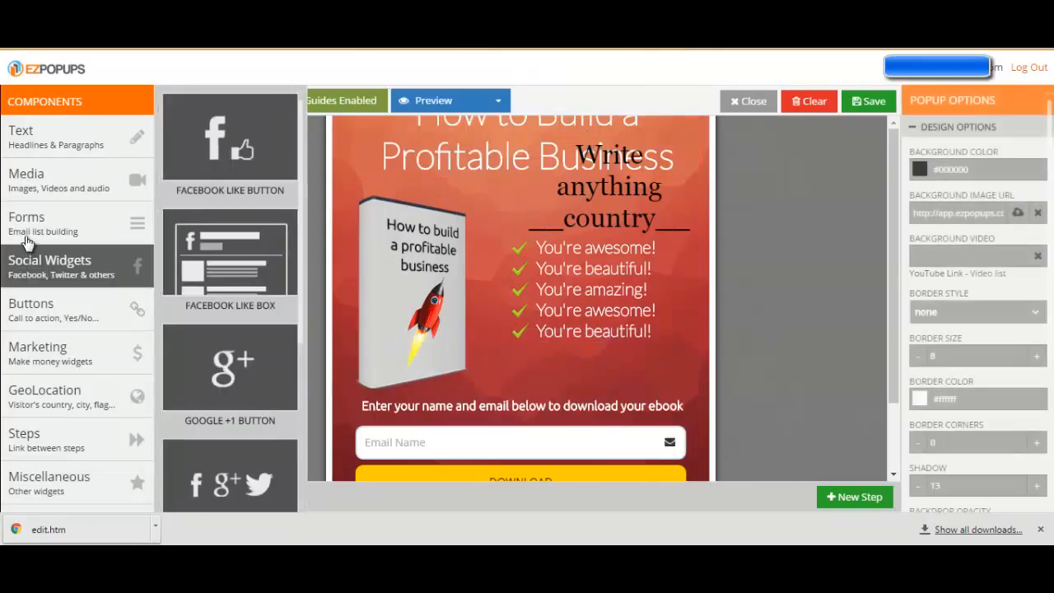
Look through the available Social Widgets and Buttons components
mouse_move(29, 237)
mouse_move(90, 275)
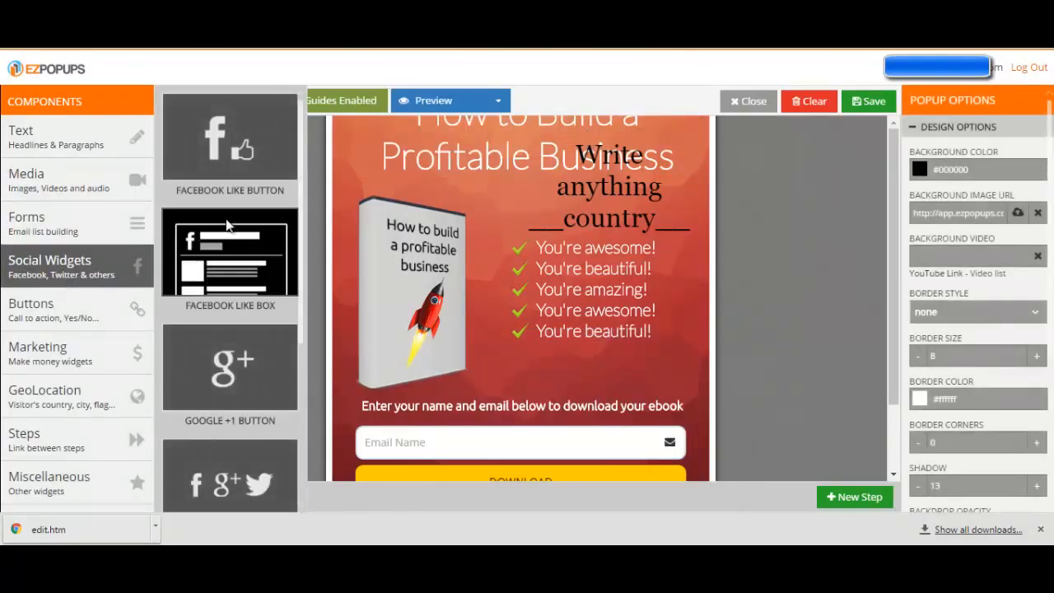
scroll(234, 256, "down", 2)
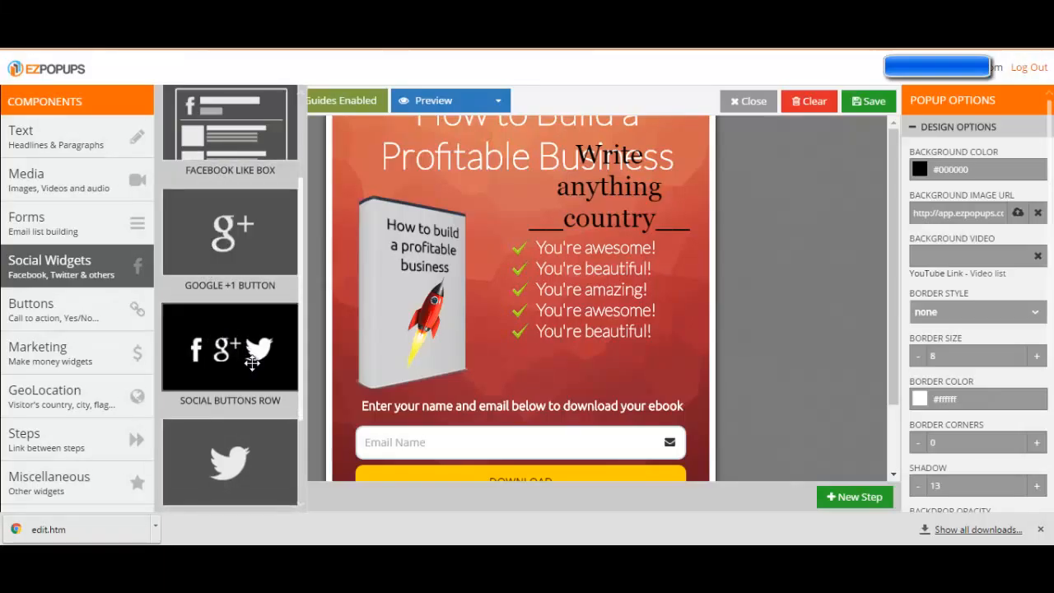
scroll(227, 352, "down", 2)
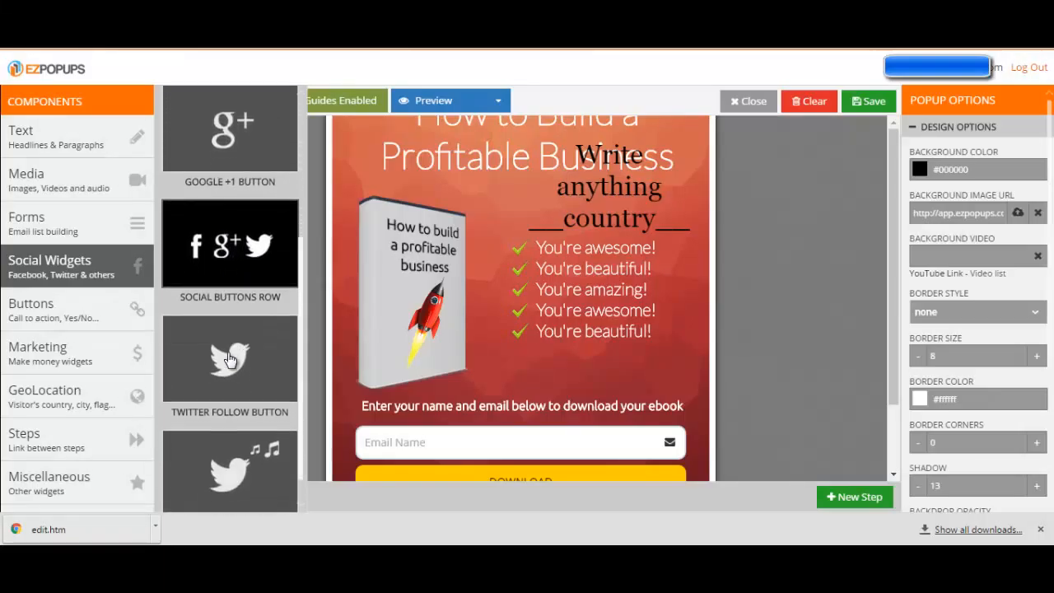
mouse_move(45, 321)
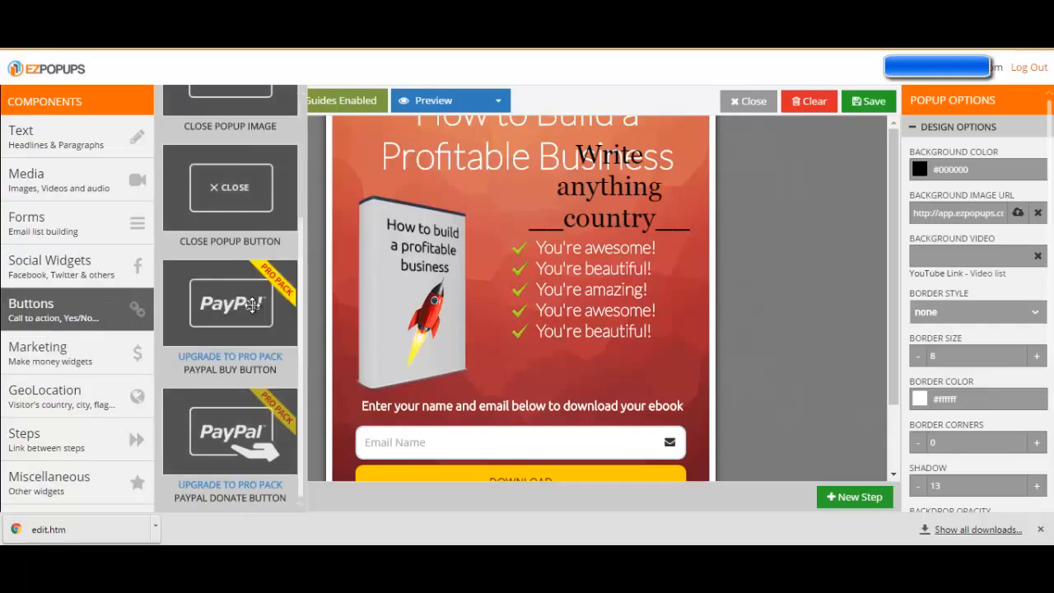
scroll(197, 189, "up", 3)
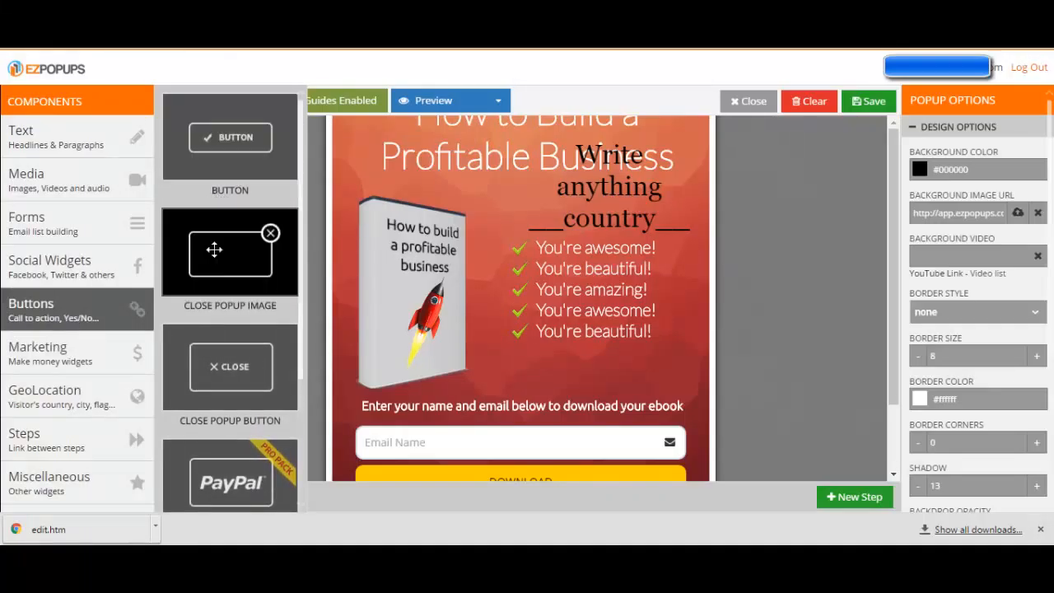
scroll(215, 280, "down", 3)
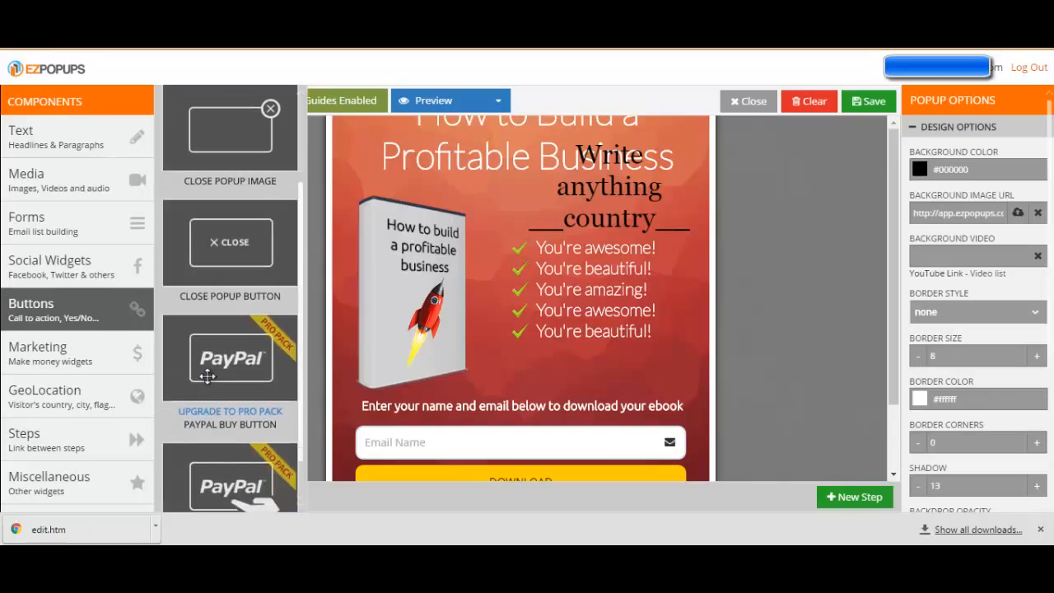
Look through the Marketing components, from the Amazon widget to the Teespring shirt
left_click(38, 352)
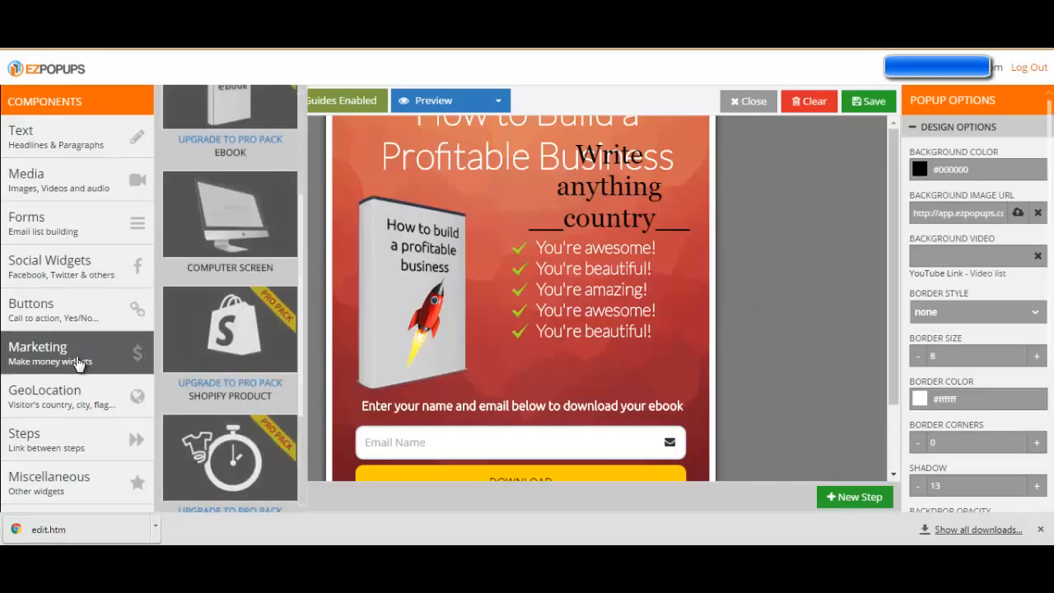
scroll(236, 330, "up", 2)
scroll(235, 330, "up", 1)
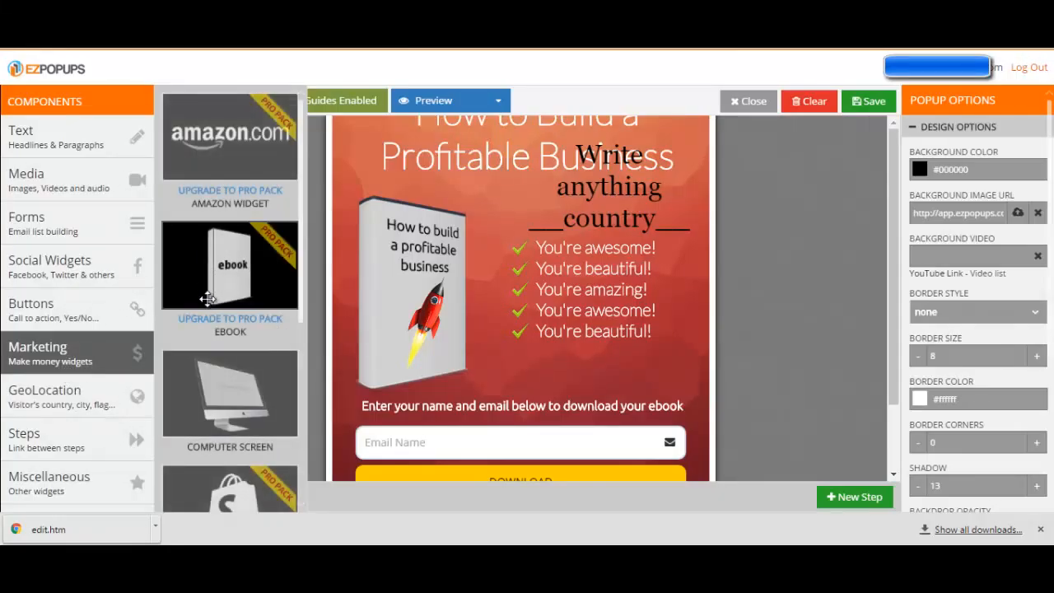
scroll(204, 230, "down", 2)
scroll(206, 234, "down", 2)
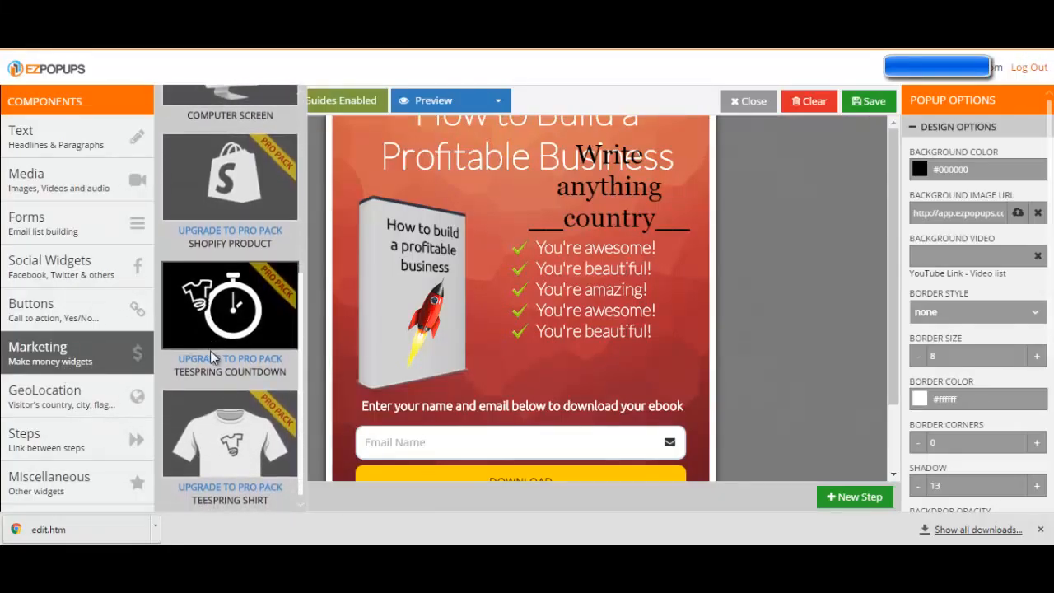
scroll(216, 381, "up", 5)
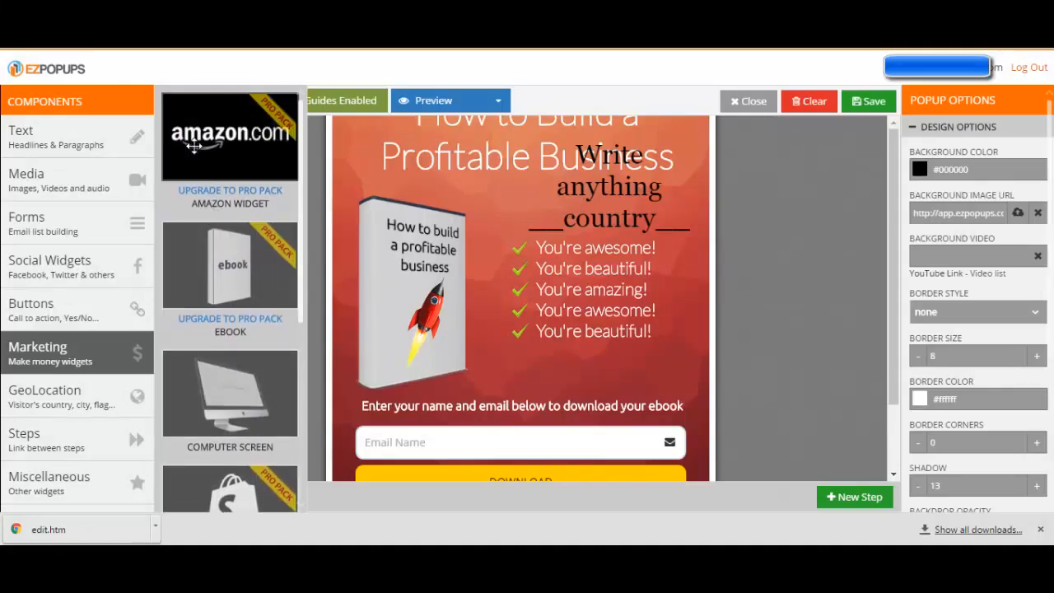
scroll(203, 247, "down", 2)
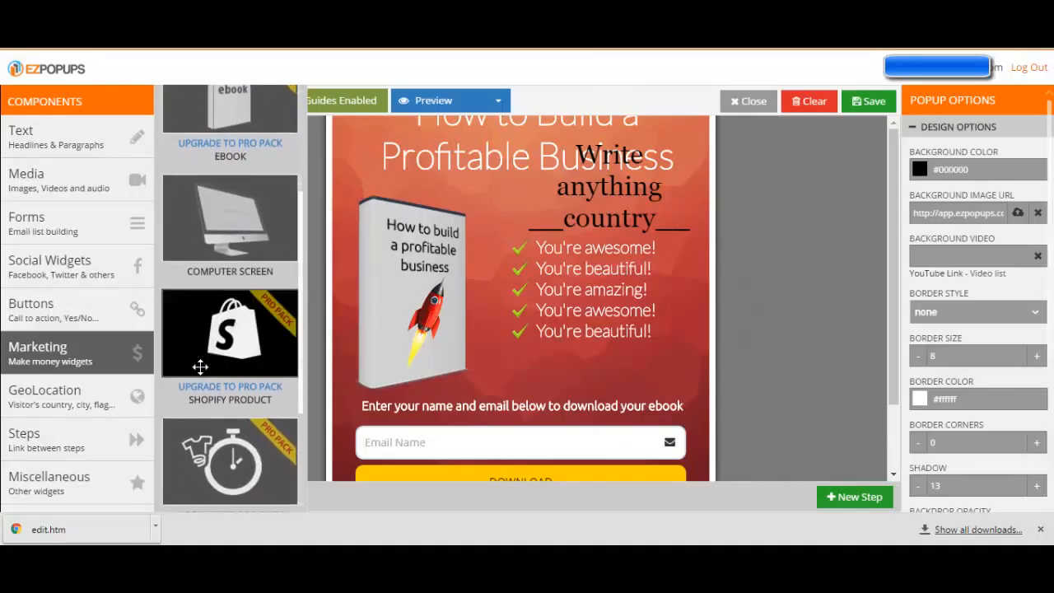
scroll(204, 354, "down", 2)
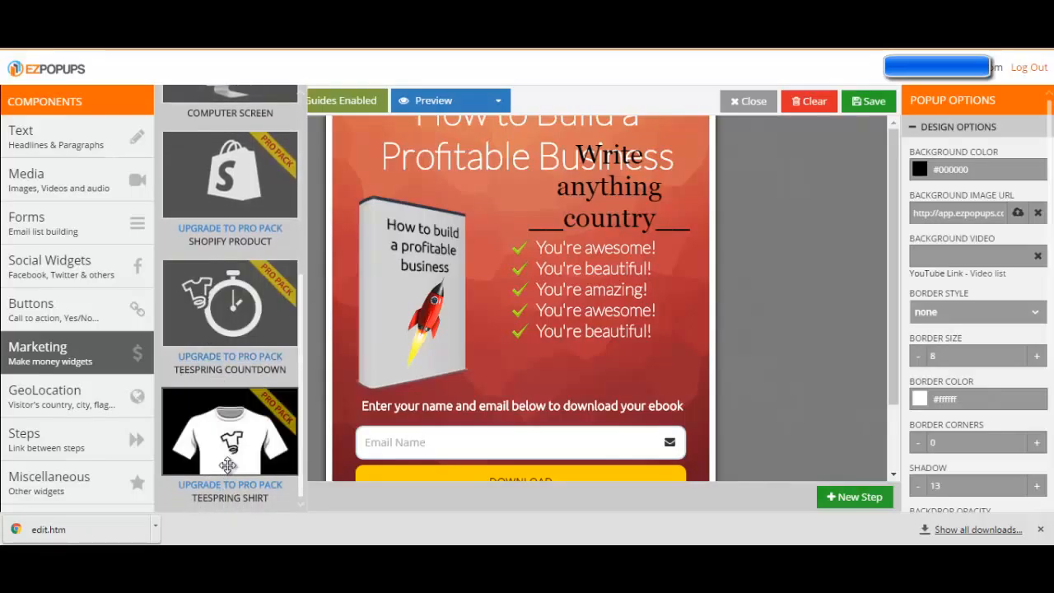
Look through the GeoLocation components, from the visitor's city name to the city zipcode
left_click(82, 403)
scroll(222, 380, "up", 2)
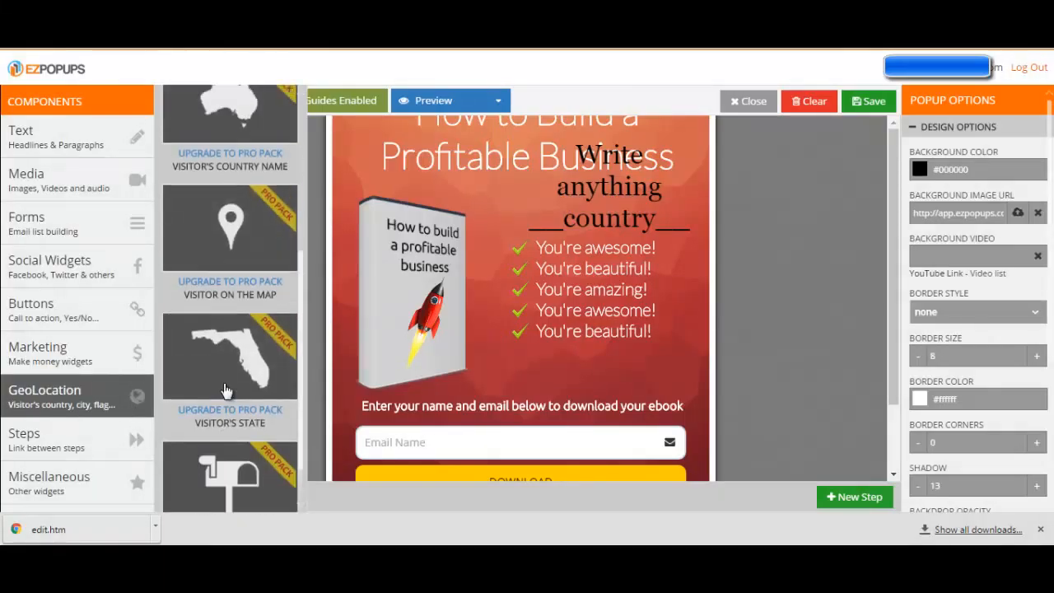
scroll(222, 381, "up", 3)
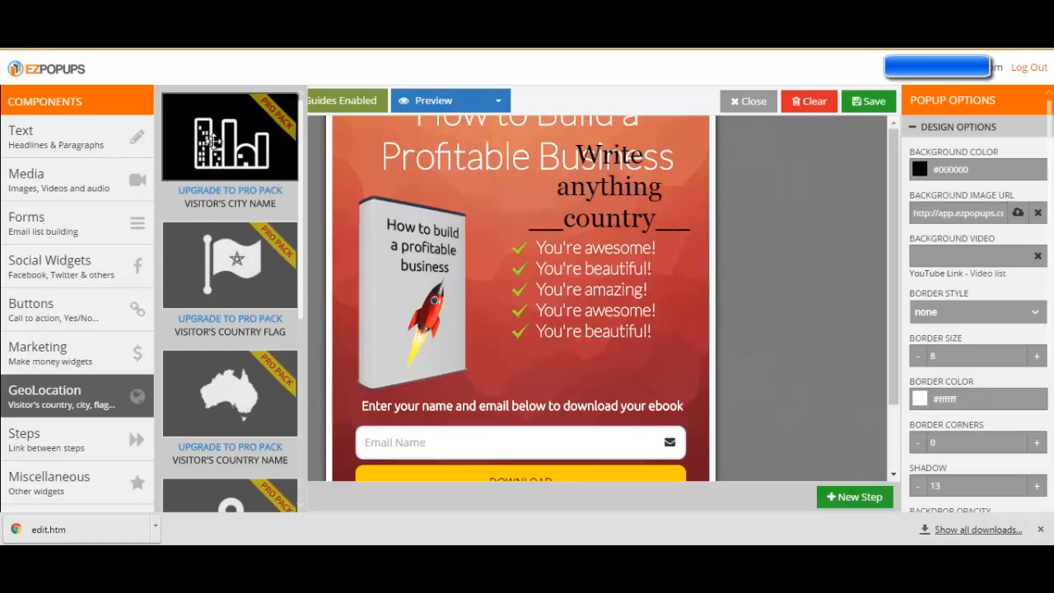
scroll(213, 148, "down", 3)
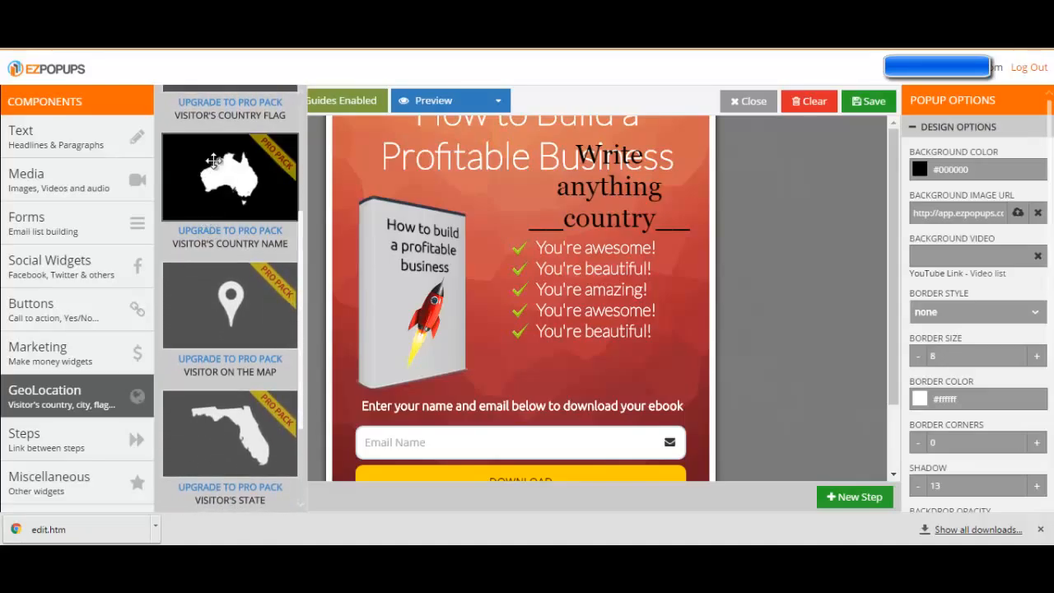
scroll(227, 329, "down", 2)
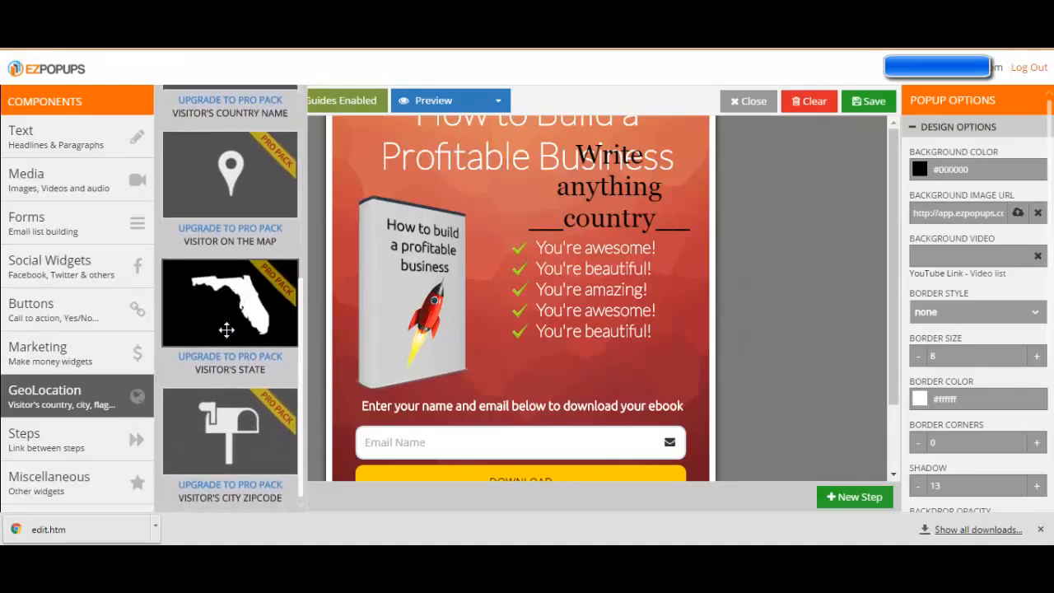
Look through the Steps and Miscellaneous components, from Link to Step to the Ruler
left_click(40, 454)
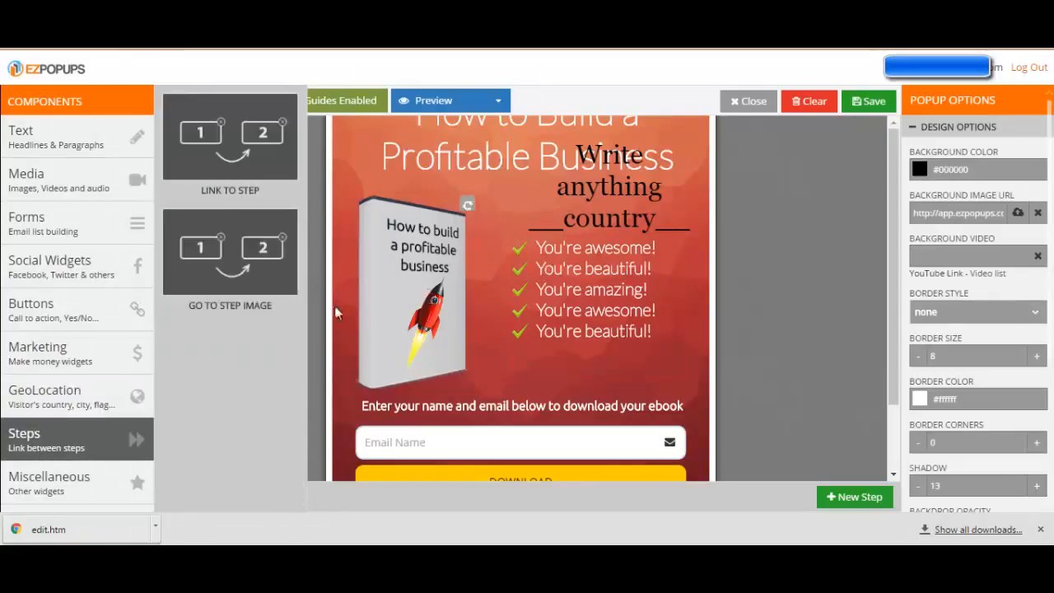
left_click(31, 459)
left_click(42, 490)
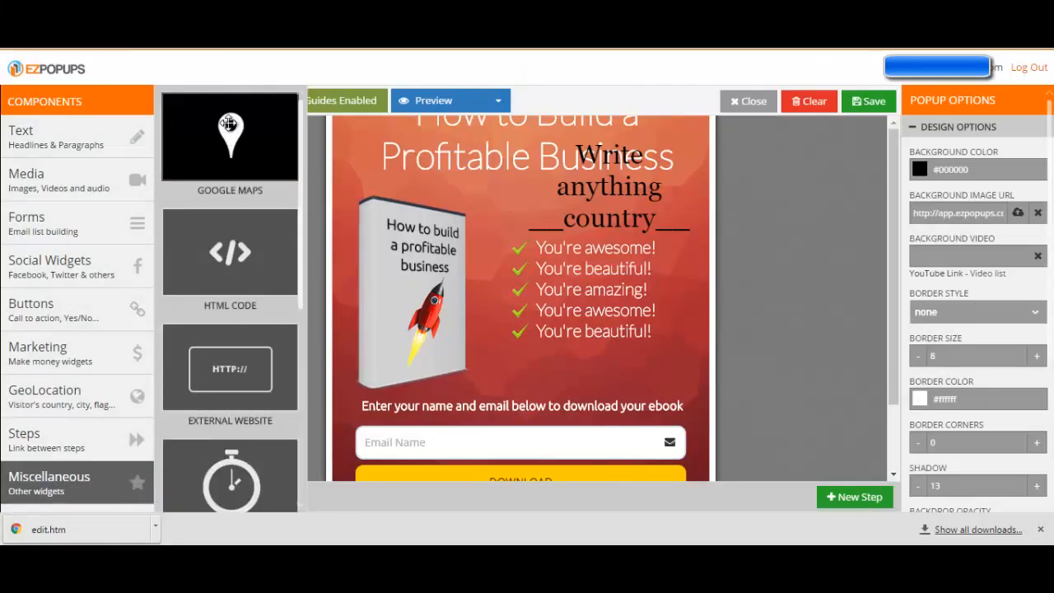
scroll(230, 288, "down", 2)
scroll(228, 301, "down", 2)
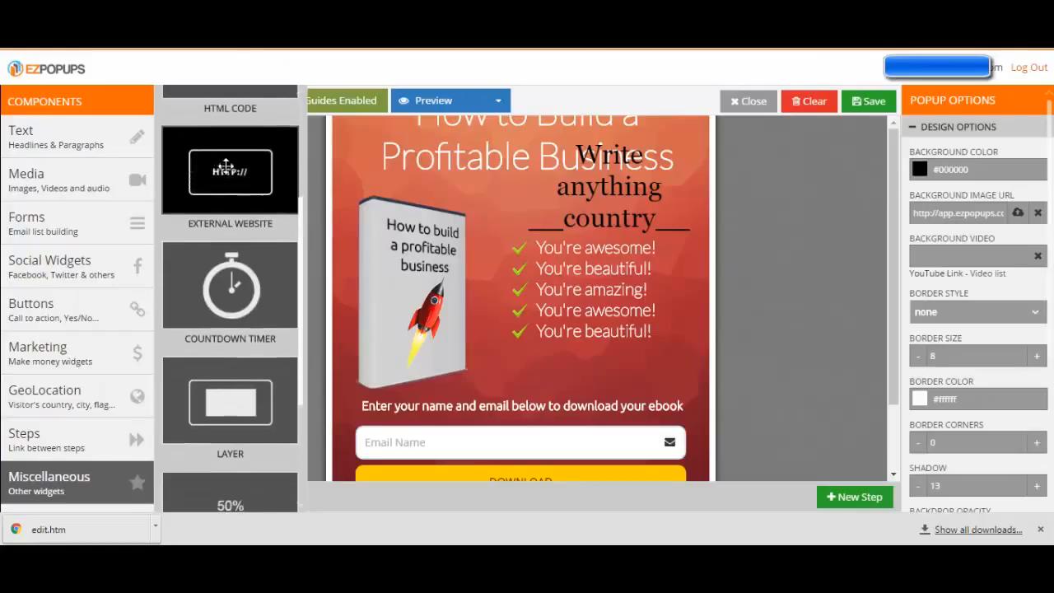
scroll(216, 293, "down", 2)
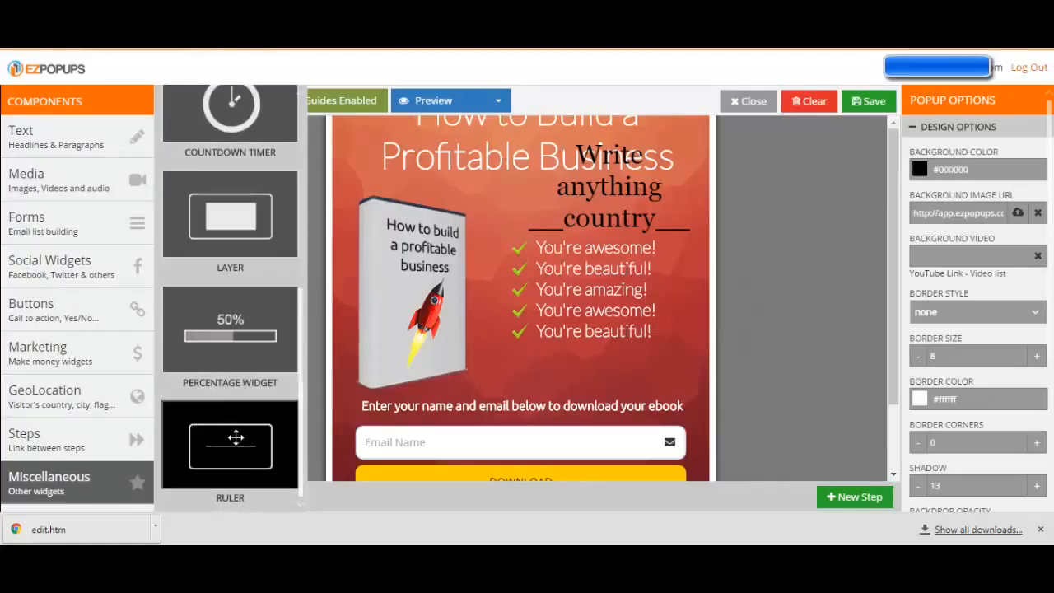
Open the image library for the ebook's cover image and browse its arrows, backgrounds and payment buttons
left_click(752, 294)
left_click(750, 297)
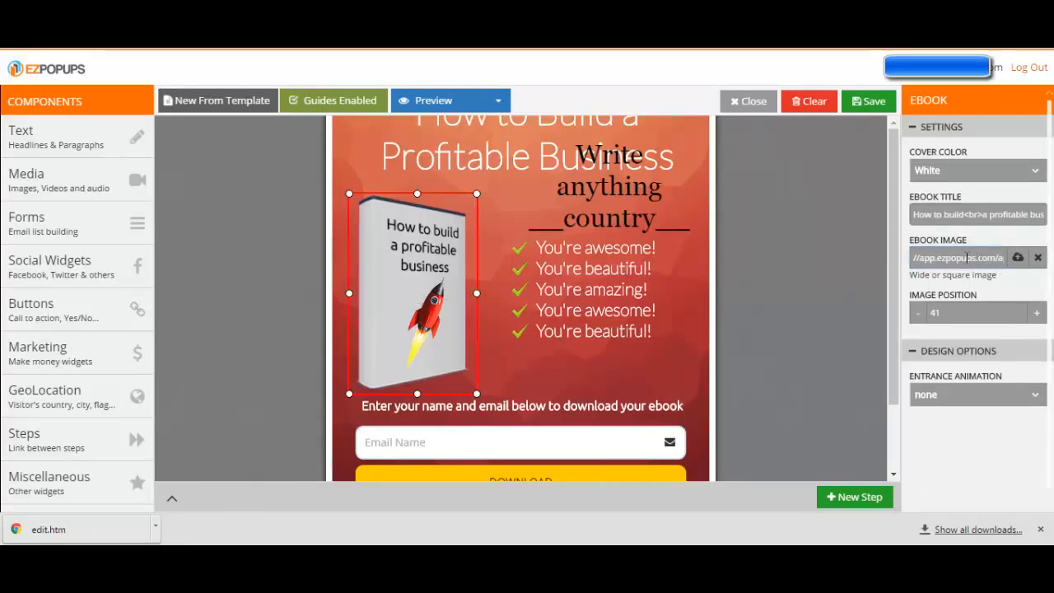
left_click(1017, 259)
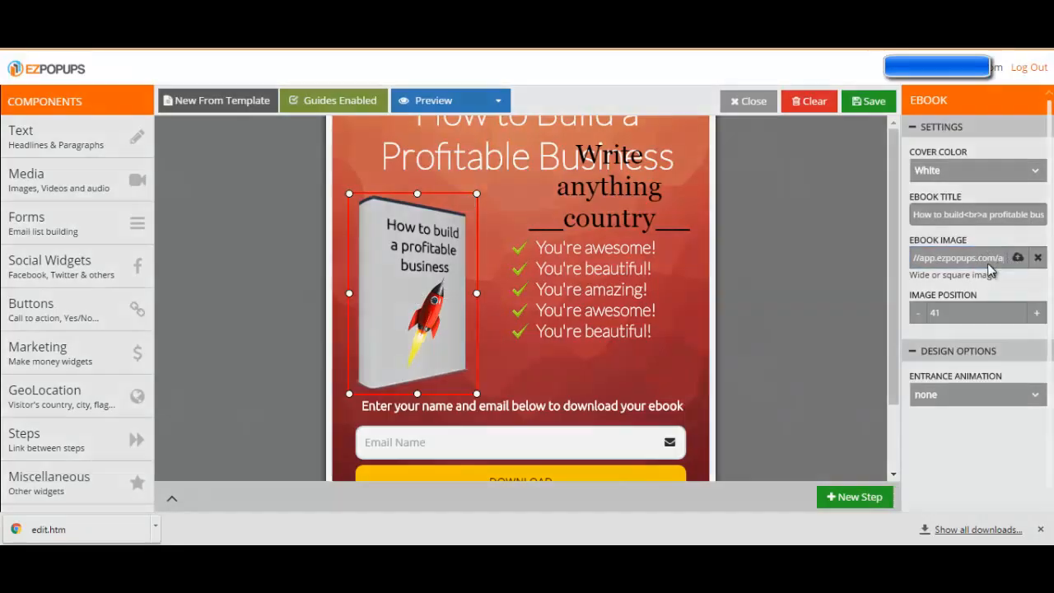
scroll(359, 320, "down", 10)
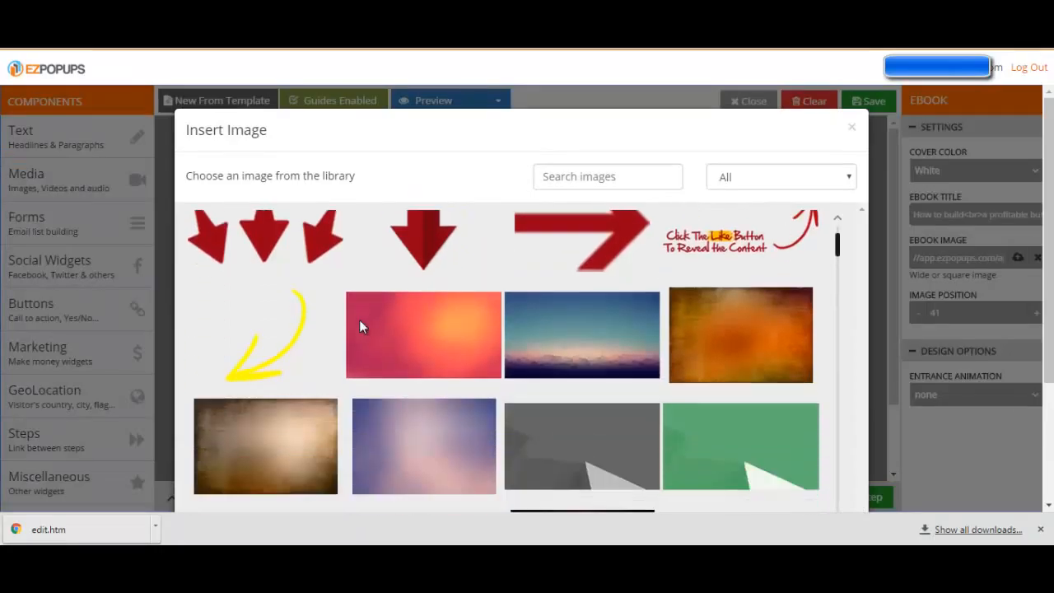
scroll(363, 316, "down", 8)
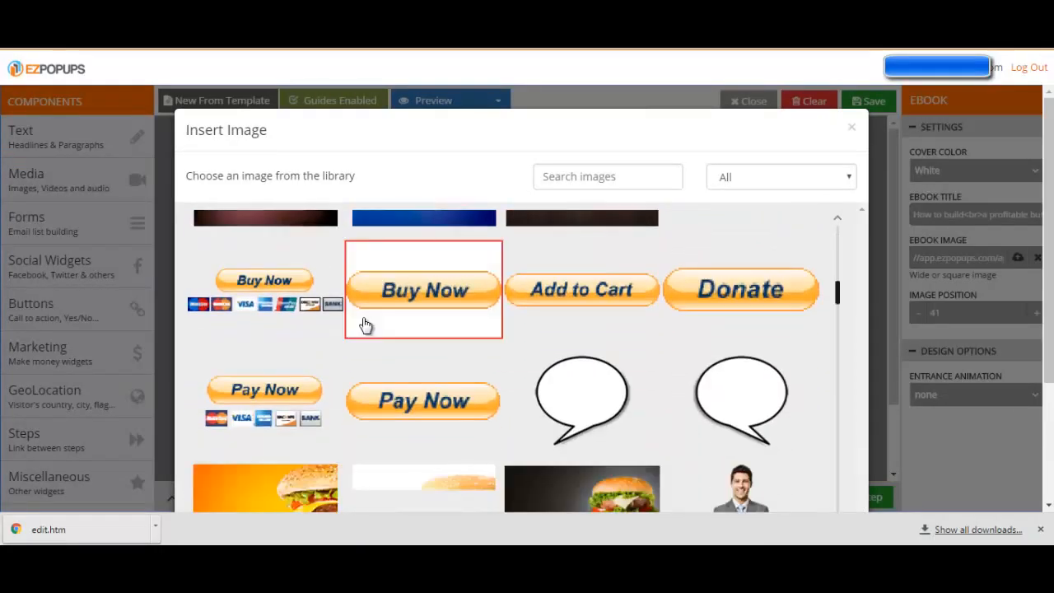
scroll(369, 313, "up", 5)
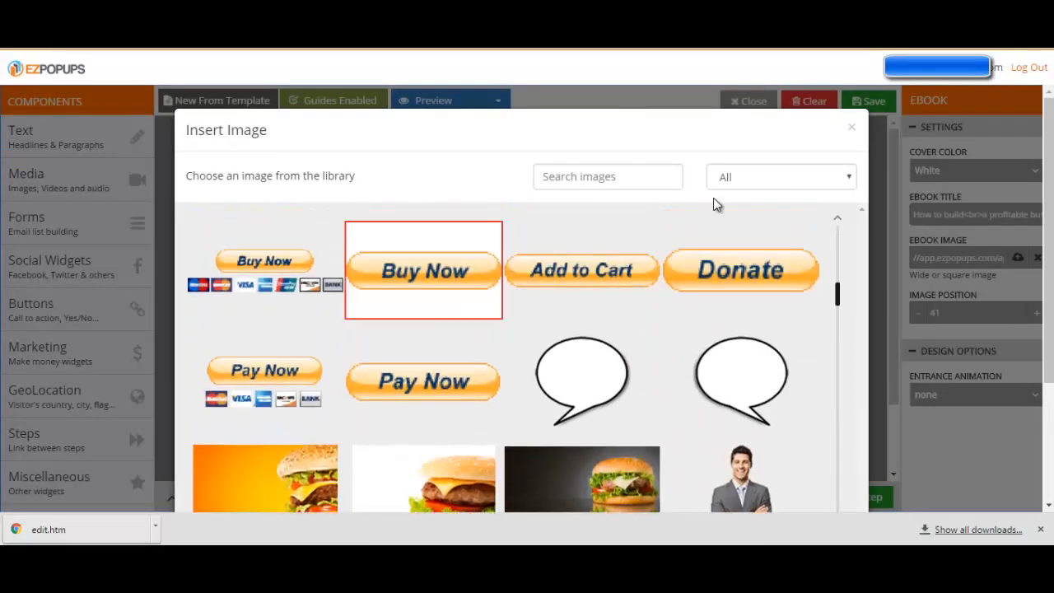
Examine the library's category filter and remaining images down to the image link field, then close it without inserting an image
left_click(759, 181)
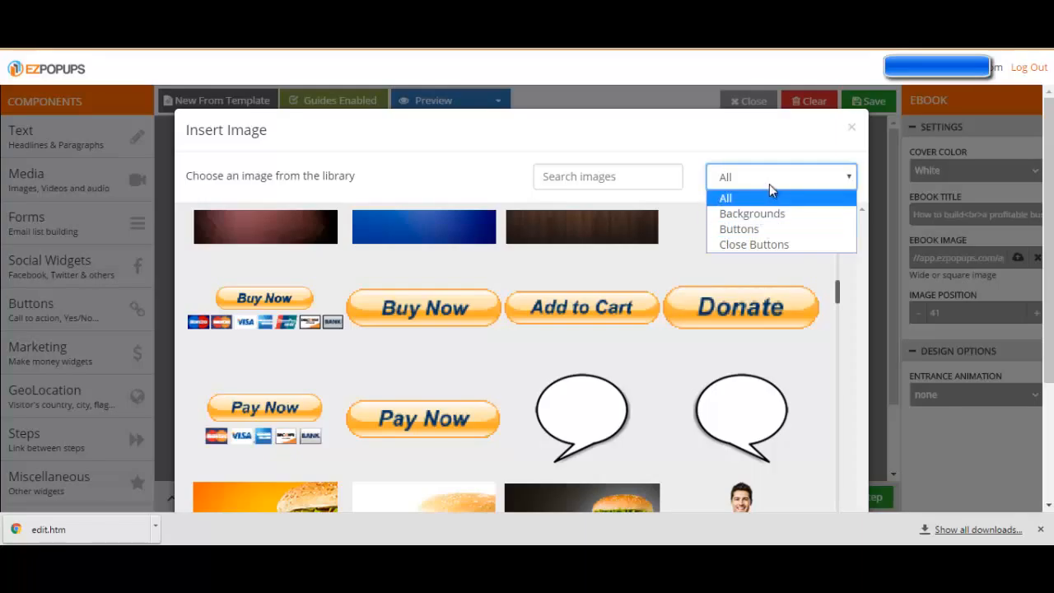
left_click(769, 183)
scroll(616, 306, "down", 3)
scroll(371, 313, "down", 10)
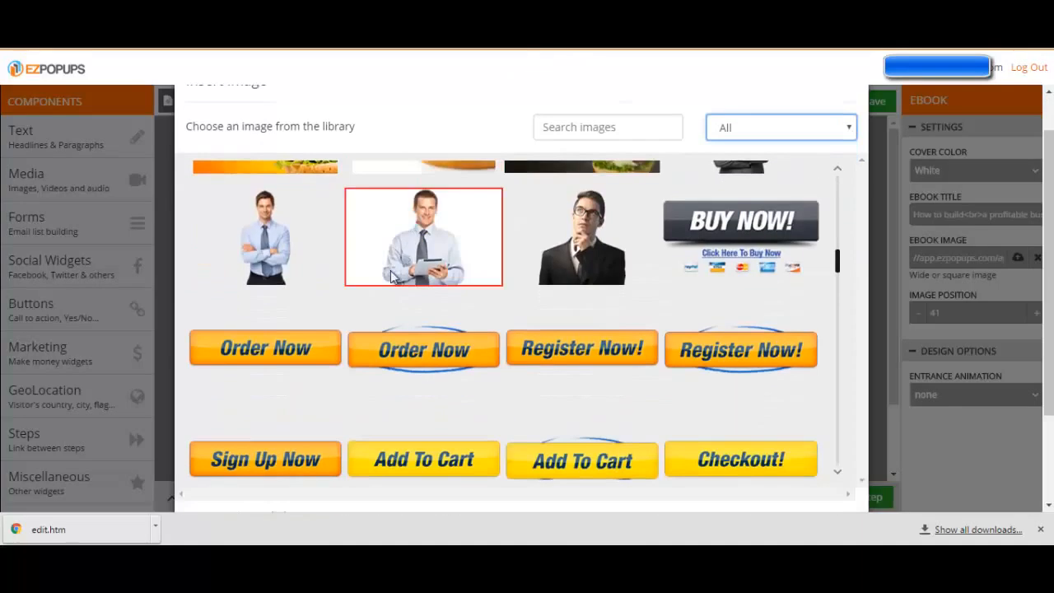
scroll(371, 319, "down", 15)
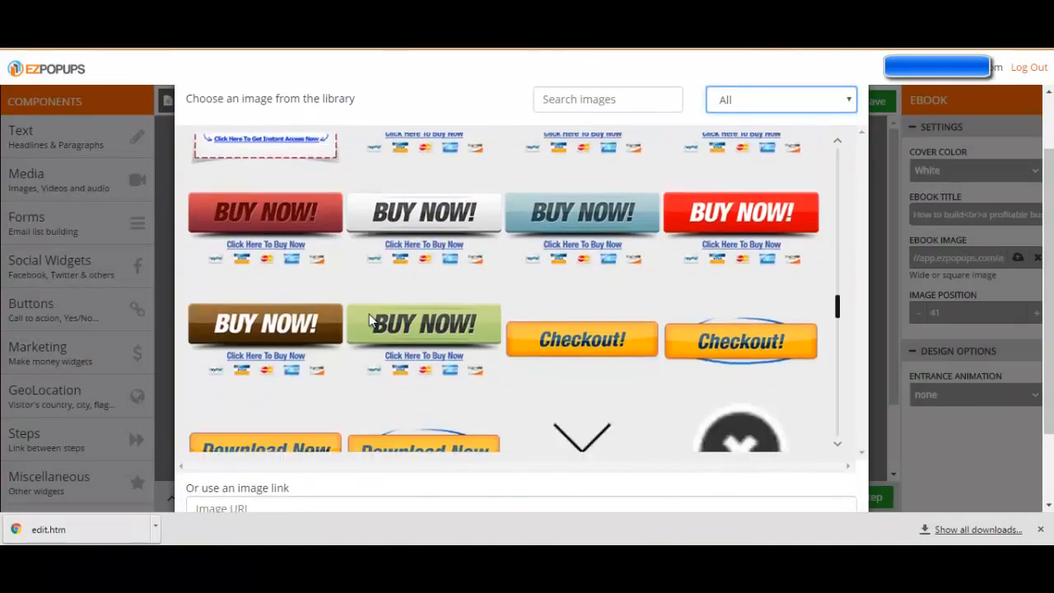
scroll(369, 319, "down", 12)
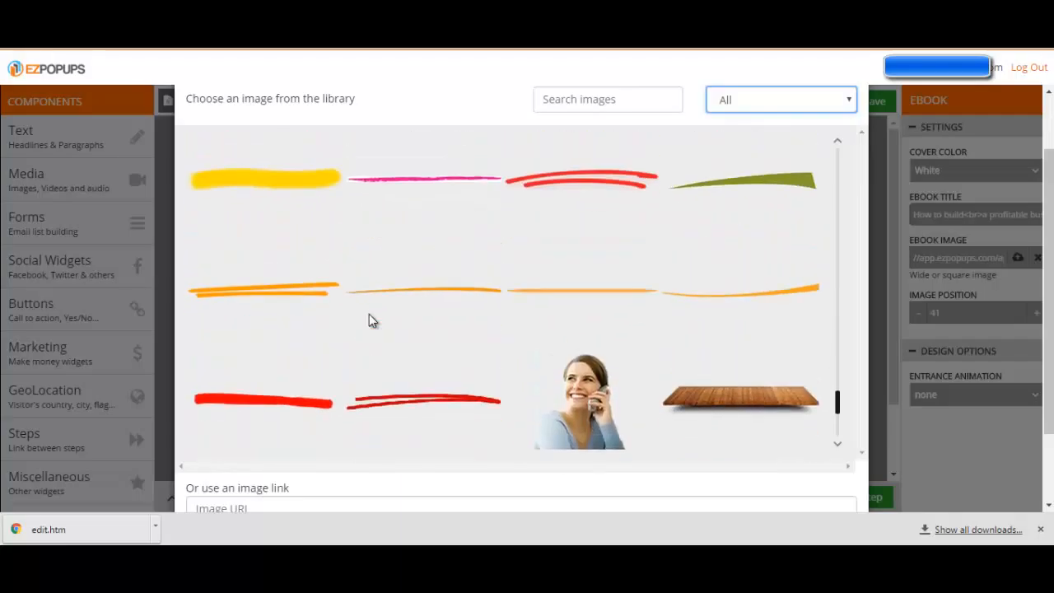
scroll(370, 321, "down", 3)
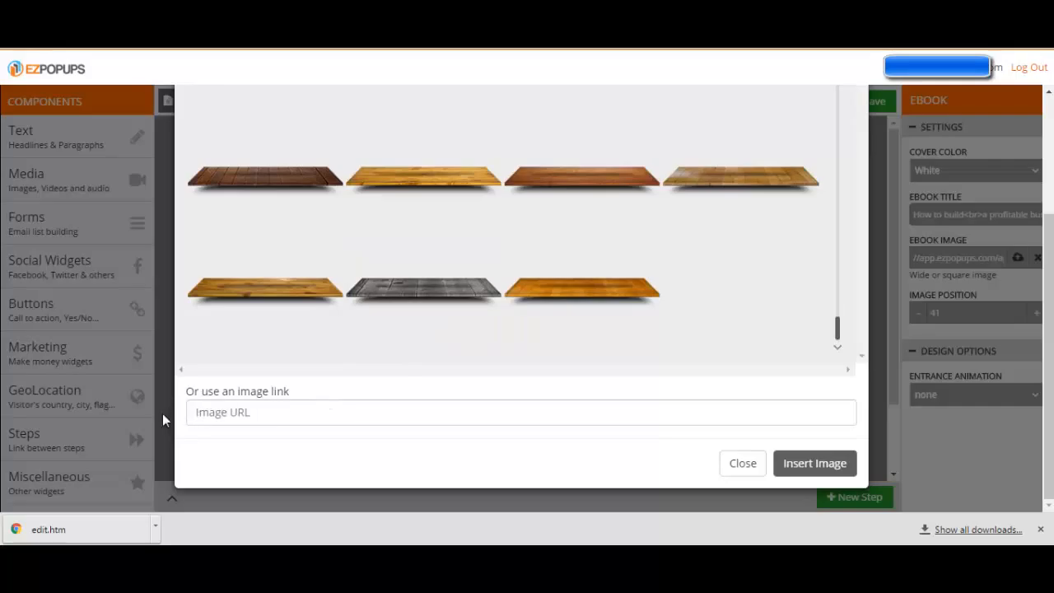
scroll(595, 419, "up", 10)
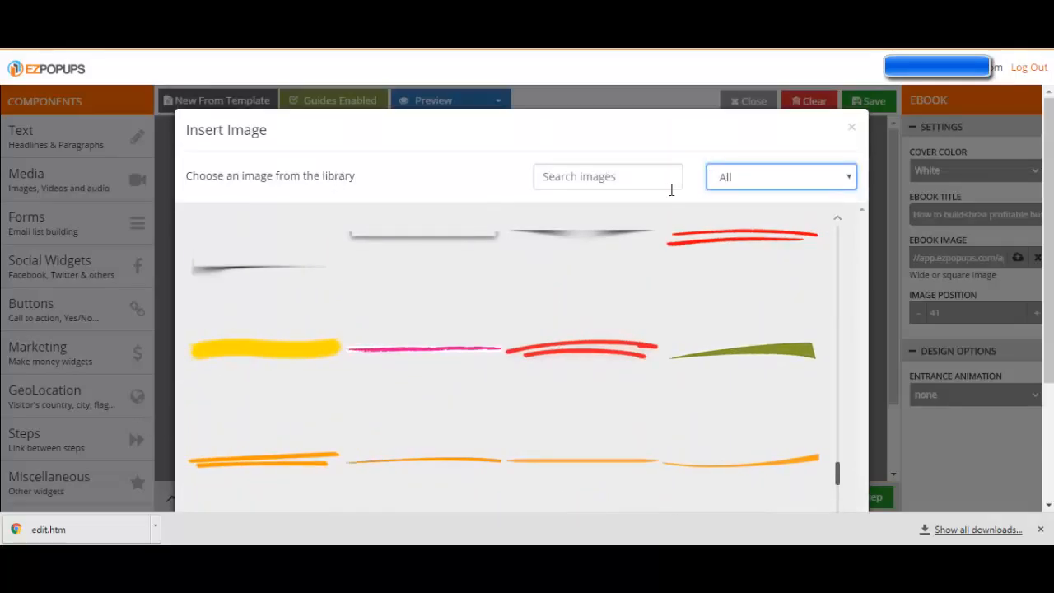
scroll(482, 285, "down", 5)
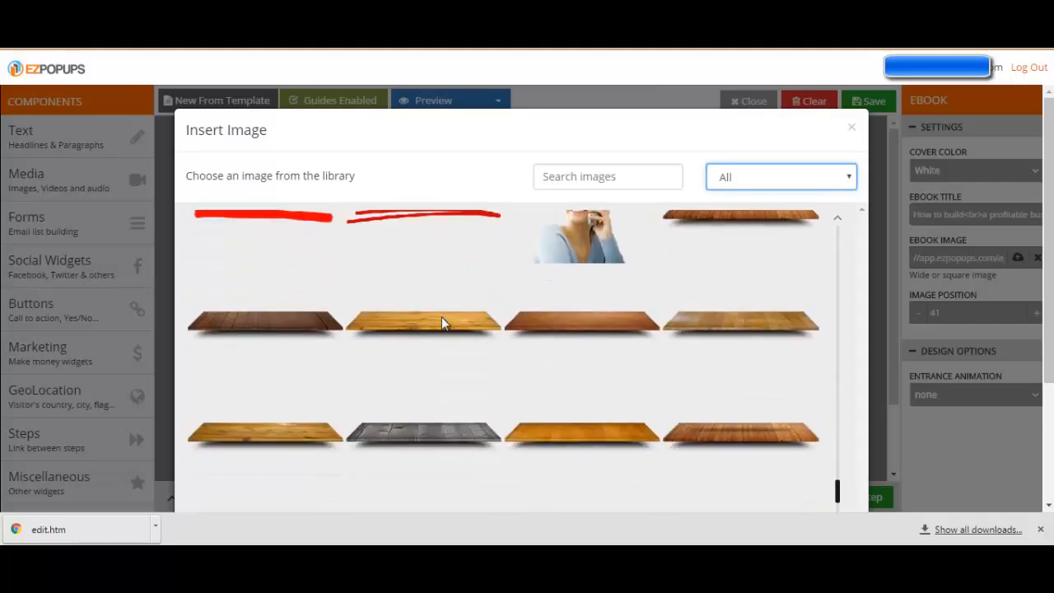
scroll(441, 322, "down", 8)
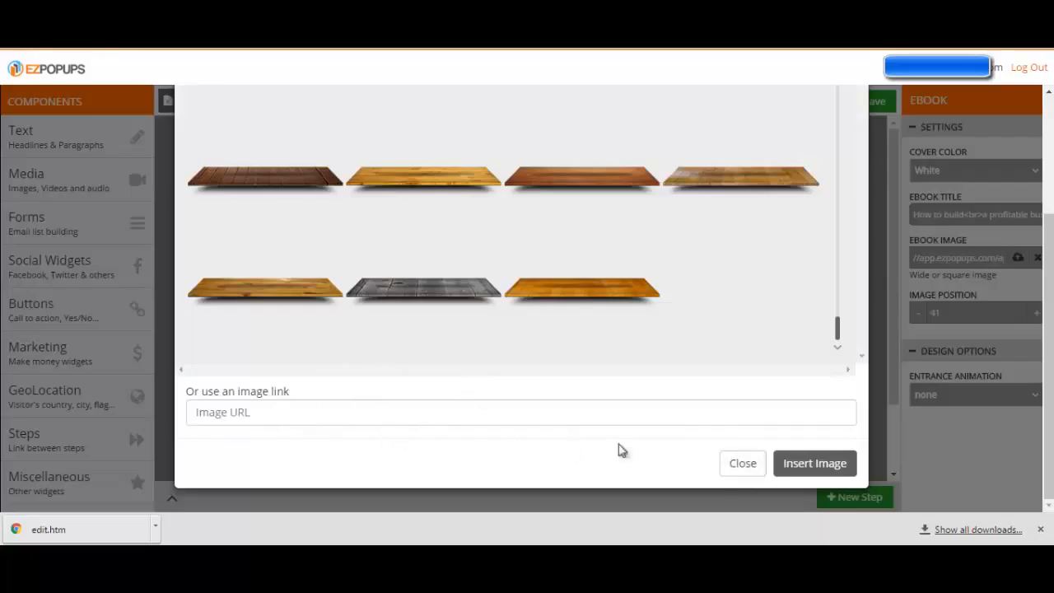
left_click(747, 466)
Add a YouTube Video component to the popup, scaled down and placed over the ebook and bullet list above the email field
mouse_move(49, 180)
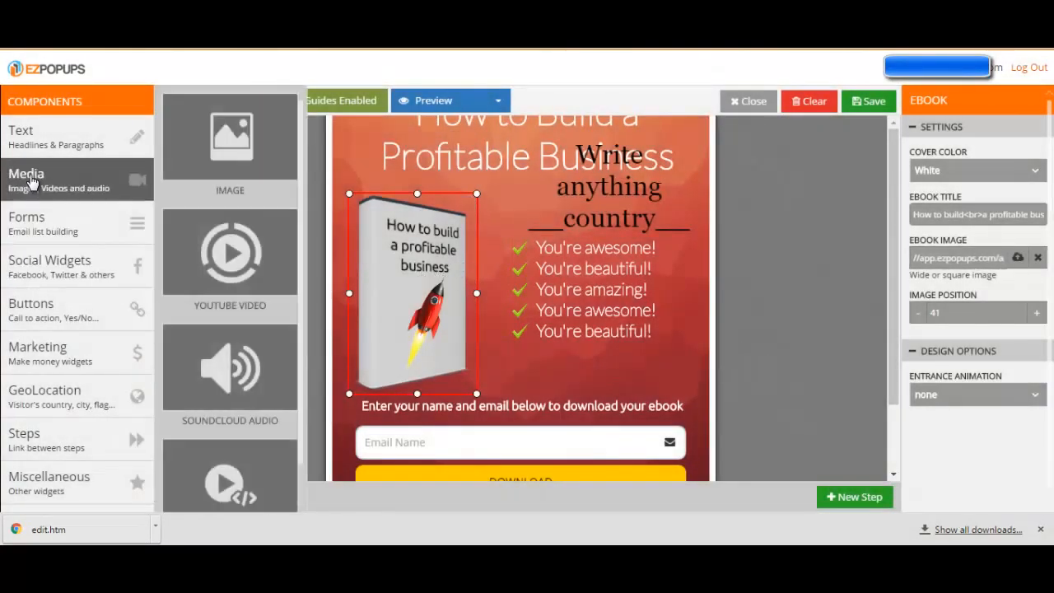
left_click_drag(247, 260, 611, 348)
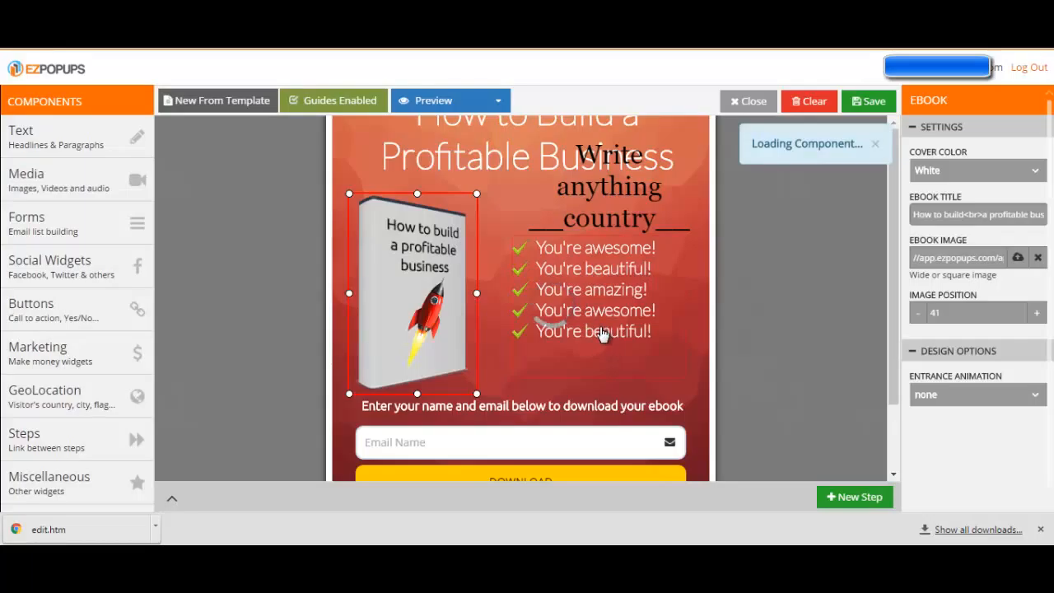
left_click_drag(656, 370, 436, 279)
left_click_drag(584, 299, 733, 300)
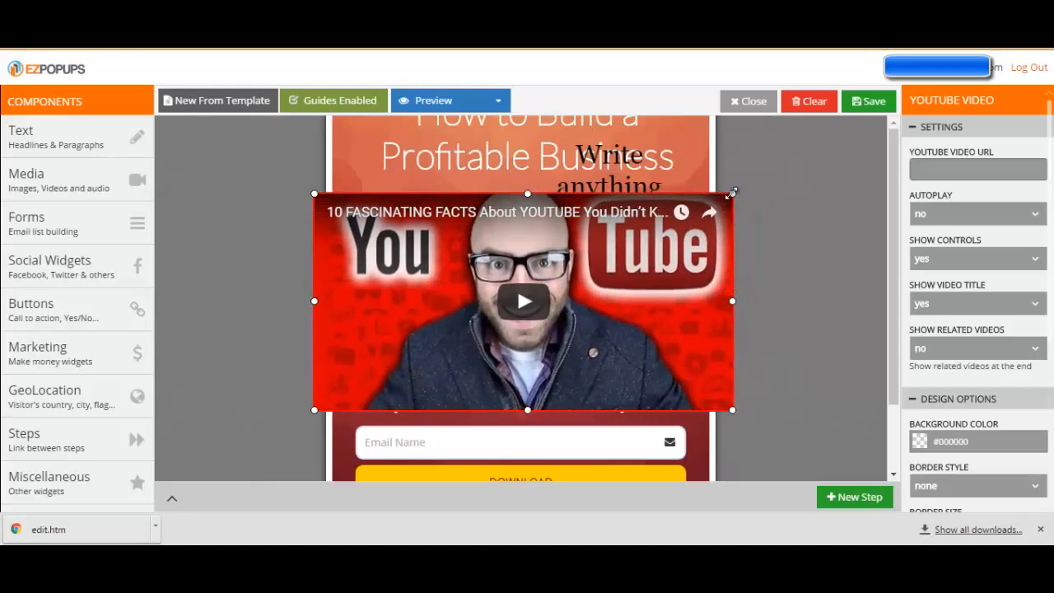
left_click_drag(731, 191, 634, 233)
left_click_drag(548, 324, 590, 328)
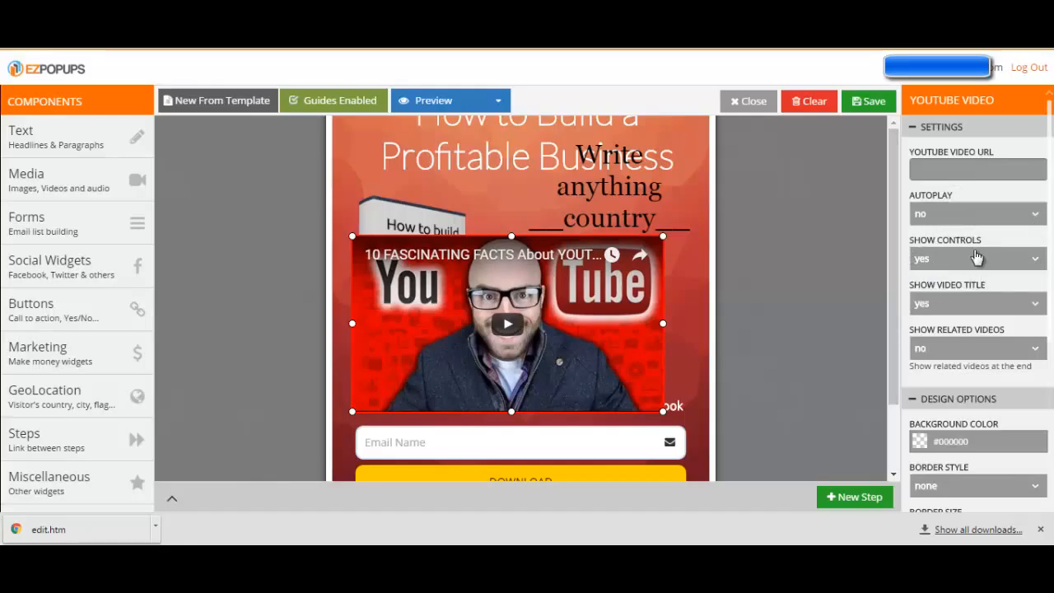
Look through the YouTube video's playback settings and design options
scroll(930, 398, "down", 3)
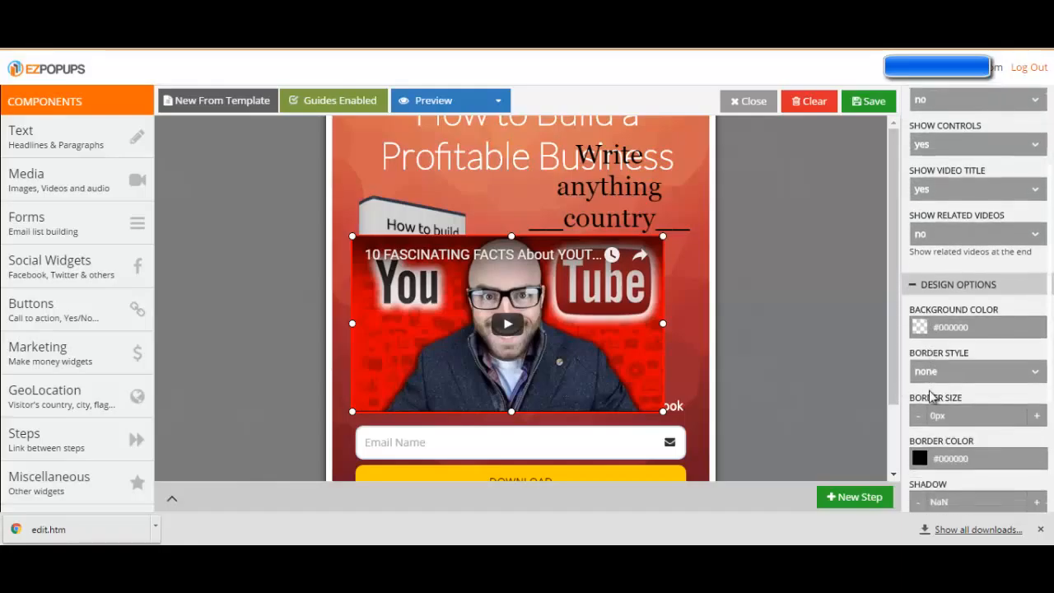
scroll(930, 397, "down", 1)
scroll(930, 396, "up", 3)
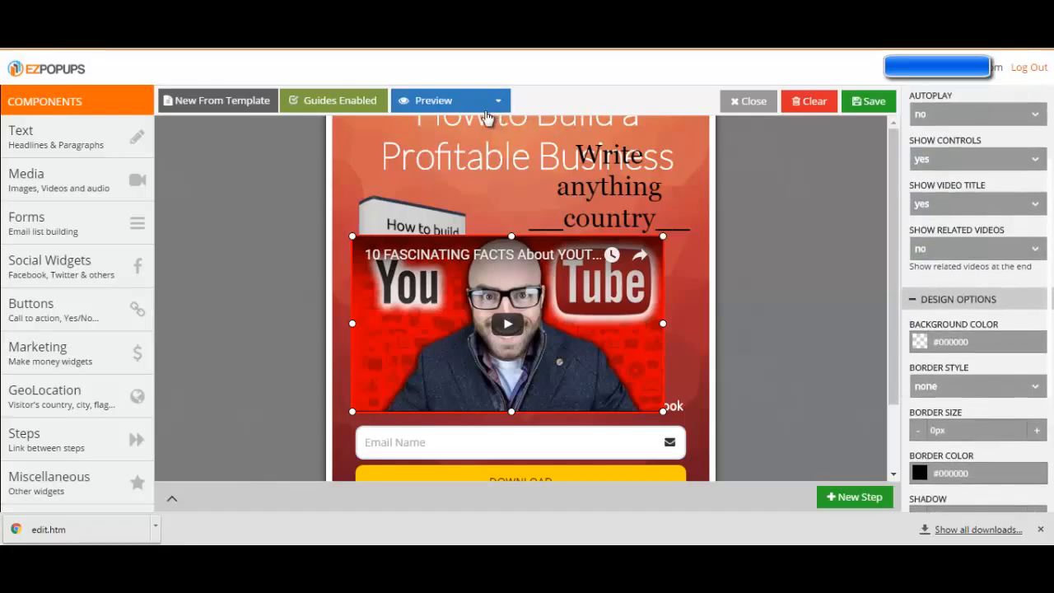
Preview the popup in the desktop and tablet views
left_click(496, 104)
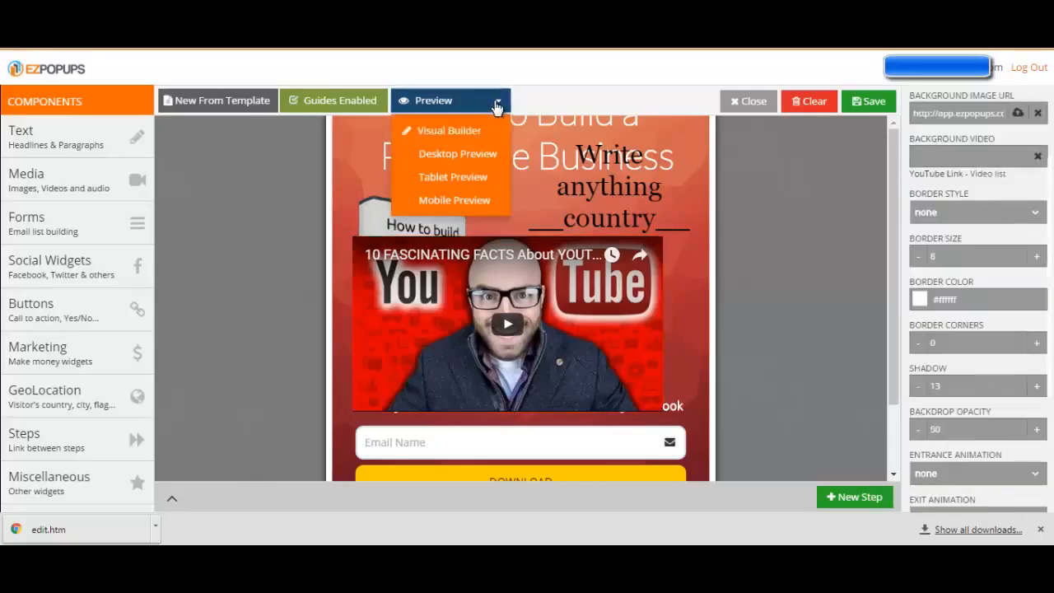
left_click(446, 153)
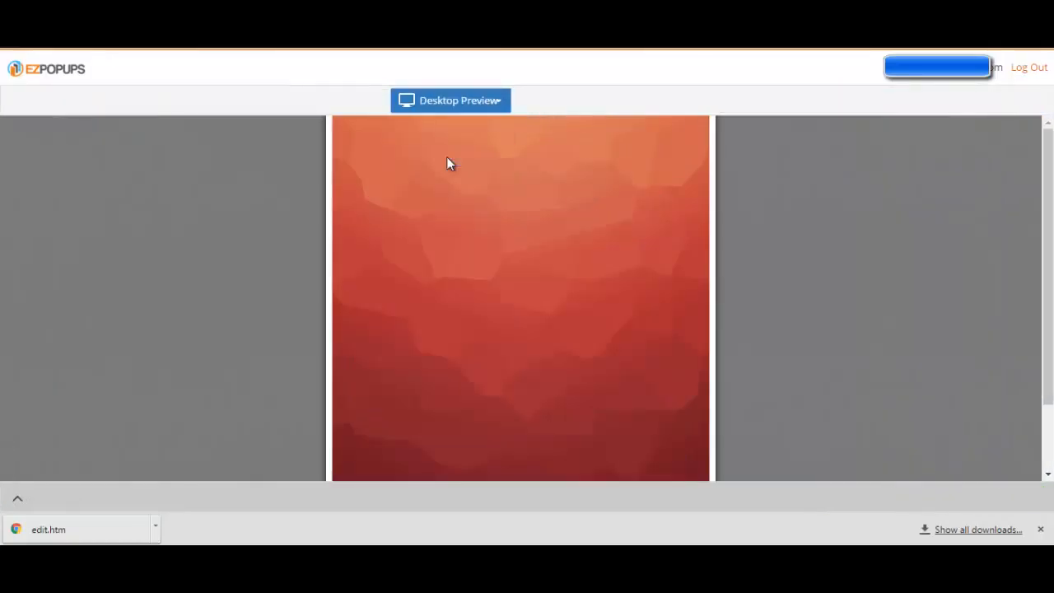
scroll(272, 273, "down", 2)
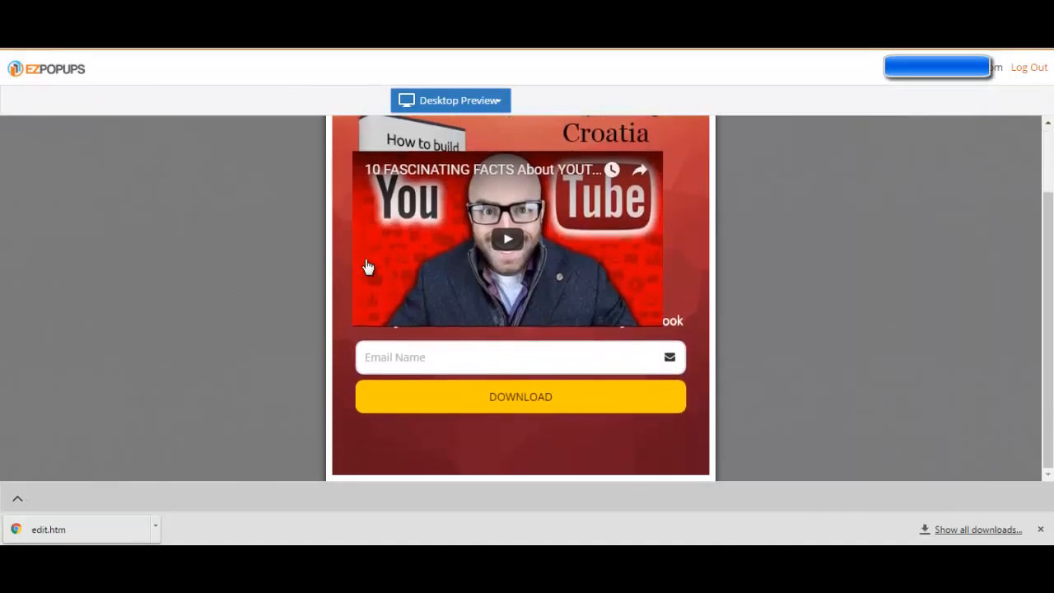
scroll(310, 278, "up", 2)
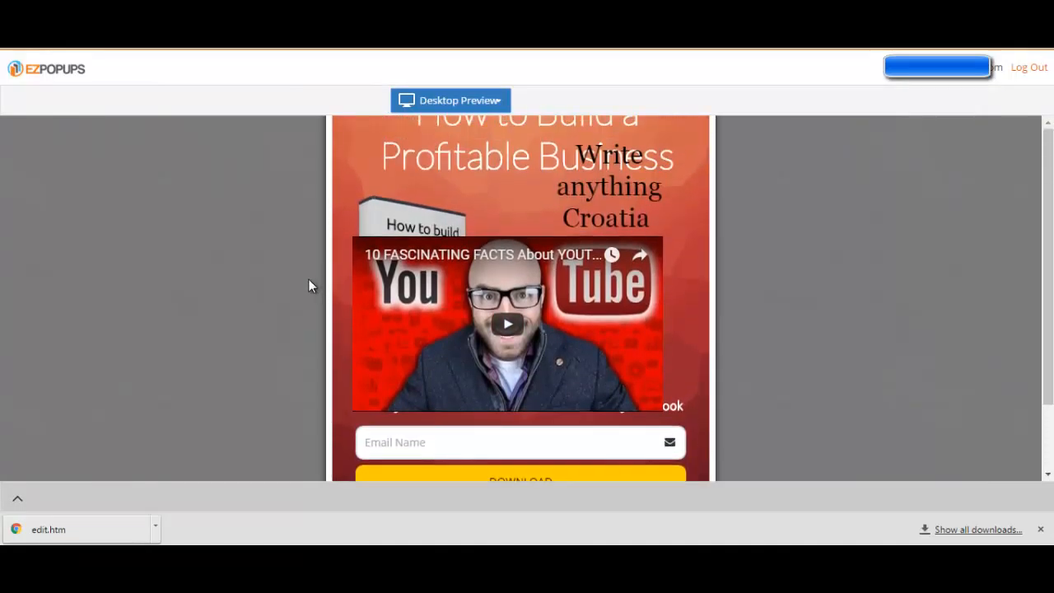
left_click(487, 101)
left_click(420, 176)
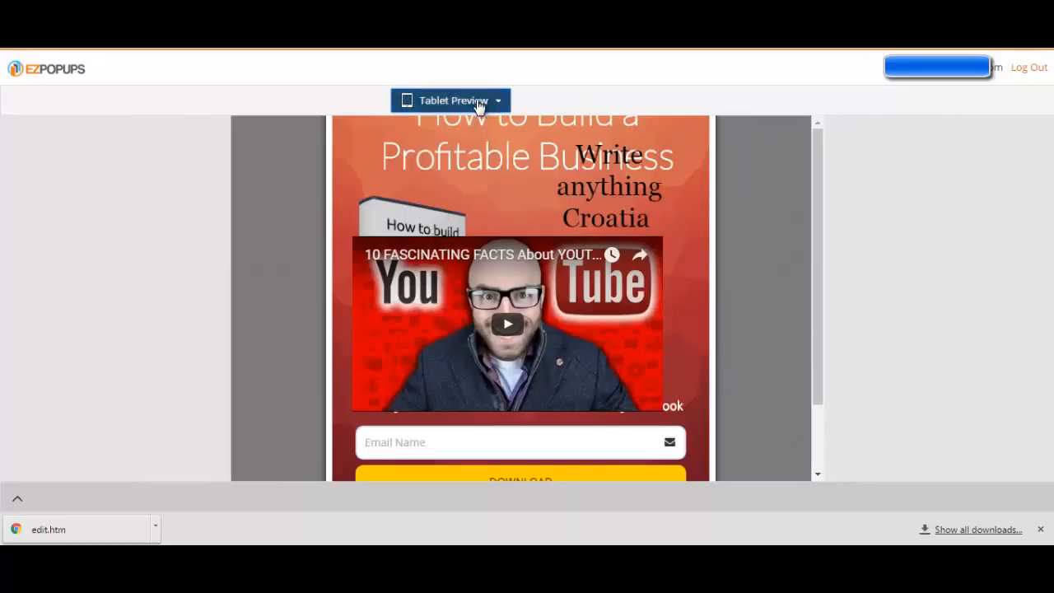
Check the mobile preview with its Mobile Specific Builder and return to the Visual Builder
left_click(478, 104)
left_click(455, 202)
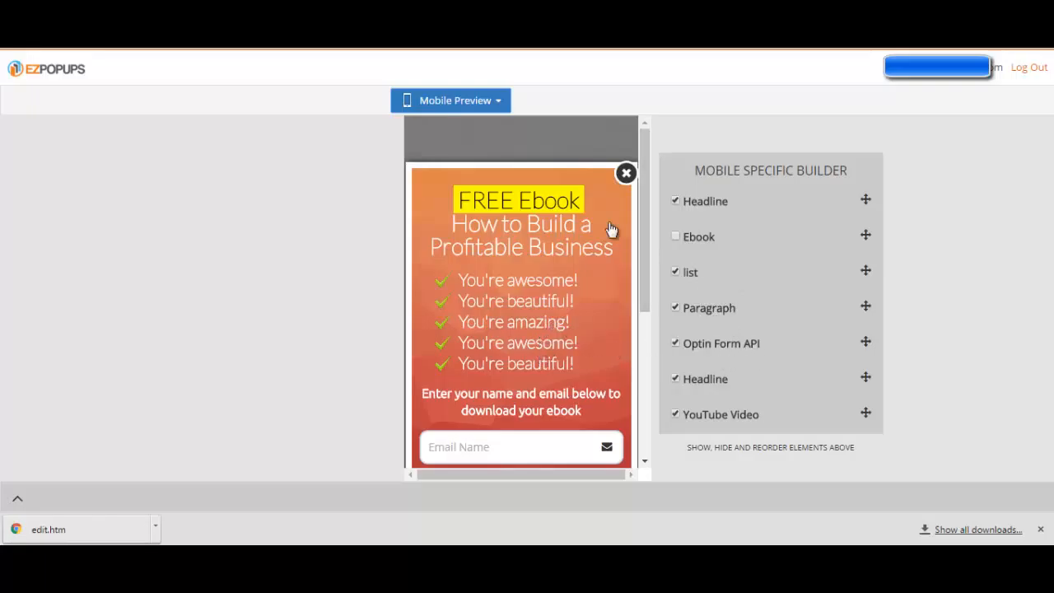
left_click(482, 106)
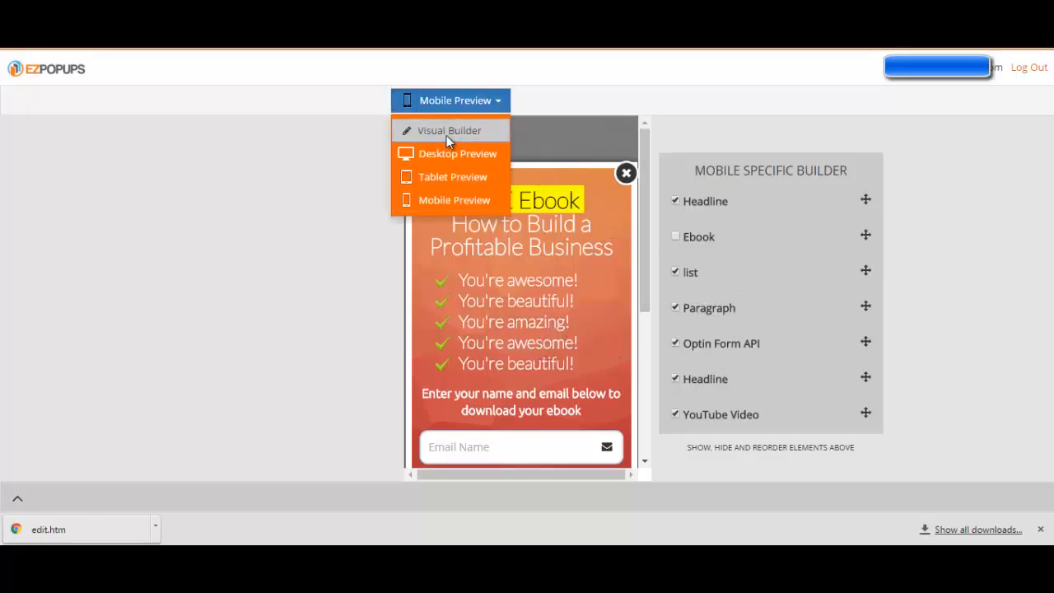
left_click(446, 133)
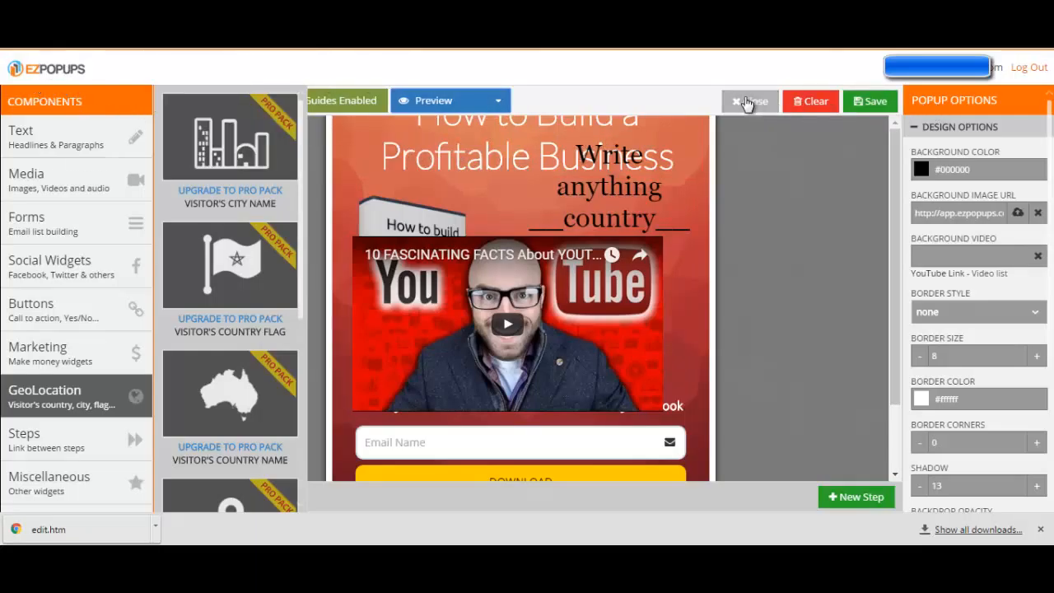
Close the popup builder and return to the Edit Campaign page
left_click(748, 100)
left_click(580, 163)
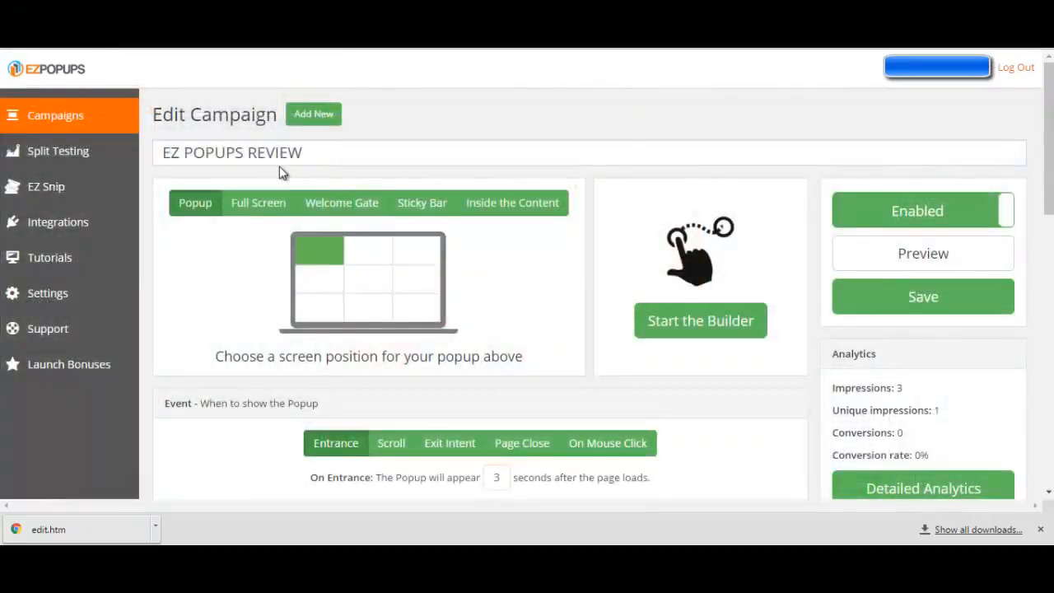
Review the campaign settings down to Scheduling, and preview the popup from the campaign page
scroll(783, 284, "down", 2)
scroll(783, 289, "down", 10)
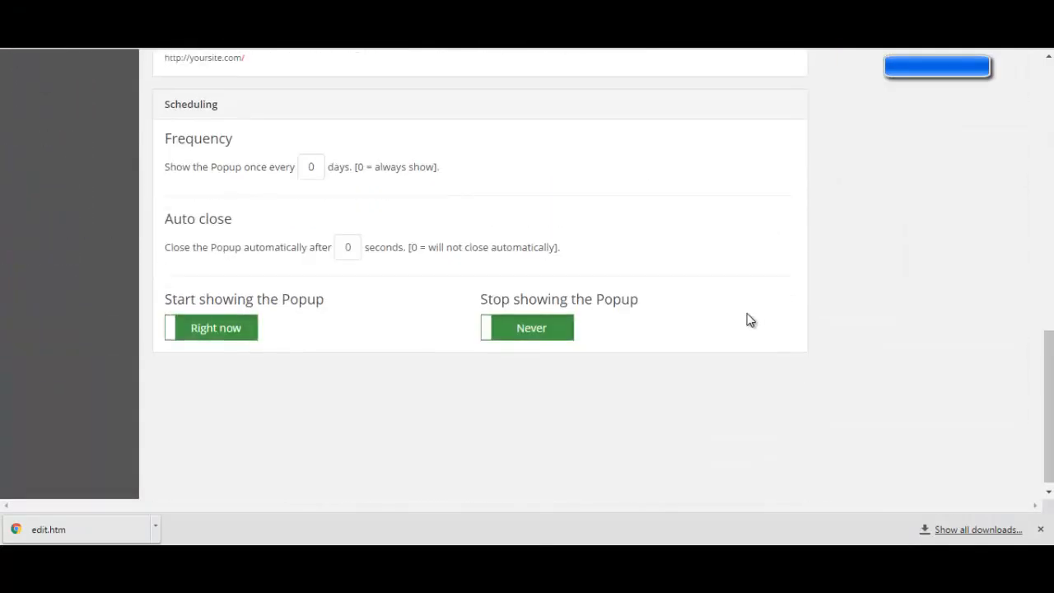
scroll(749, 318, "up", 12)
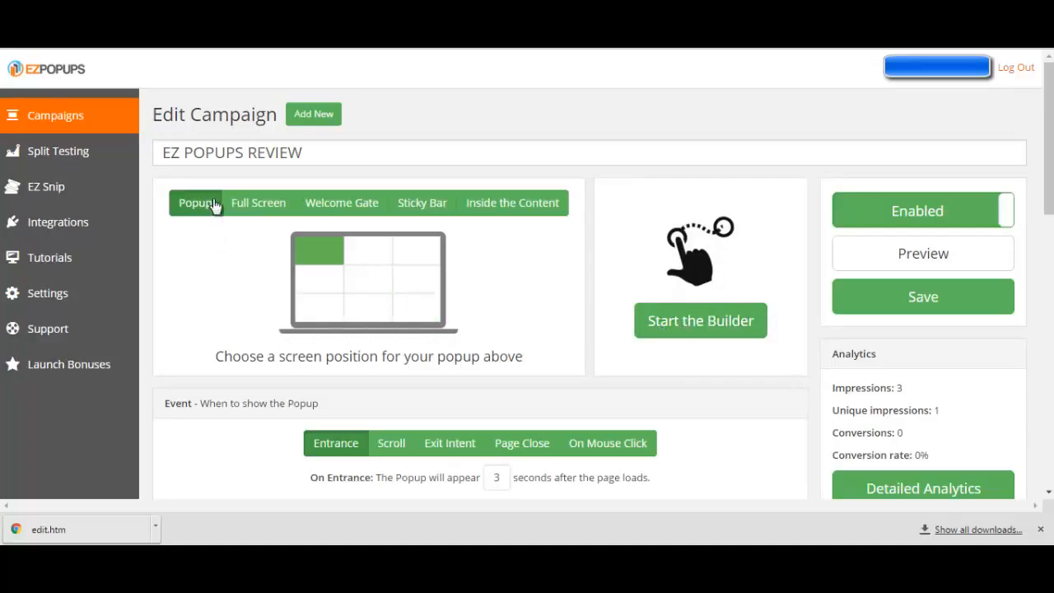
left_click(903, 255)
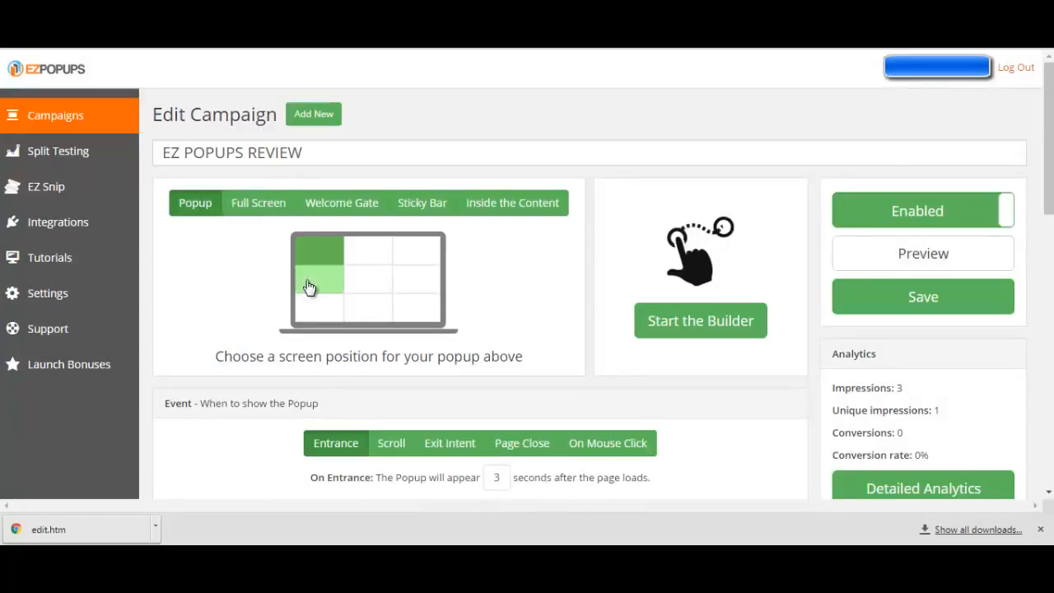
Set the popup's screen position to the bottom-left cell of the placement grid and preview it on the sample page
left_click(309, 289)
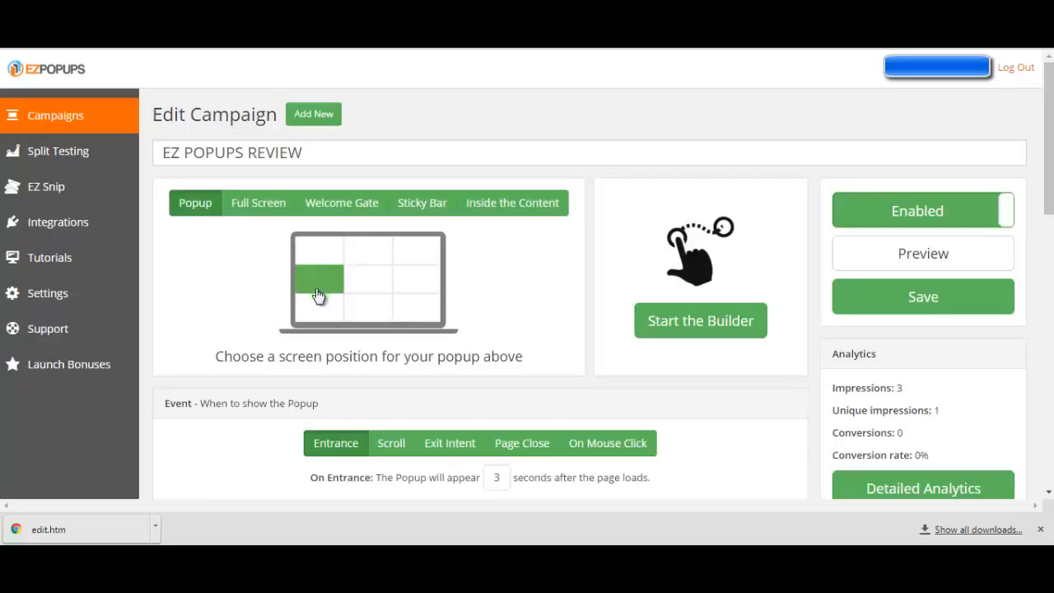
left_click(323, 311)
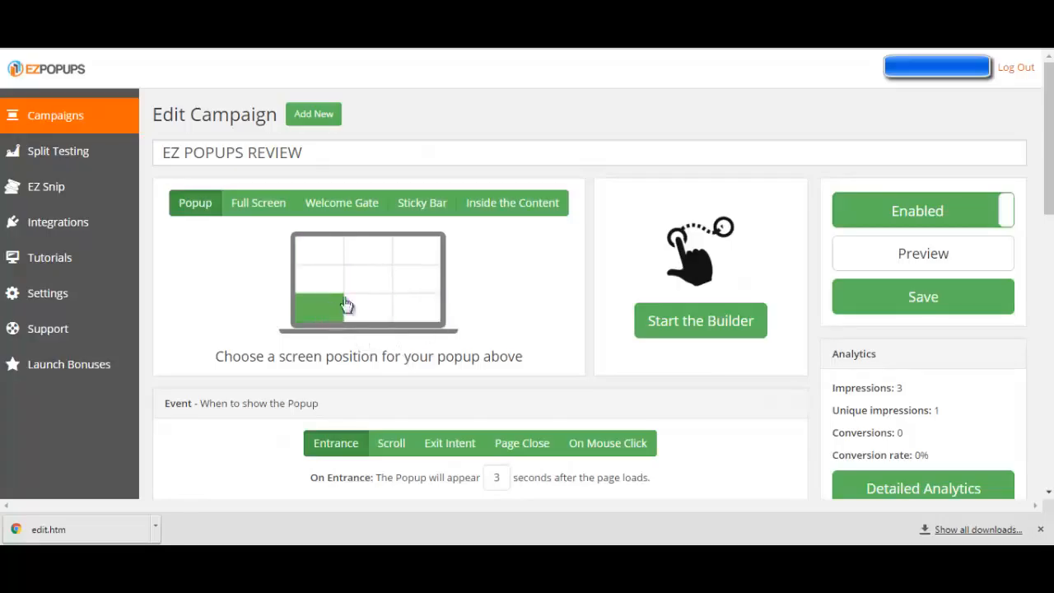
left_click(732, 338)
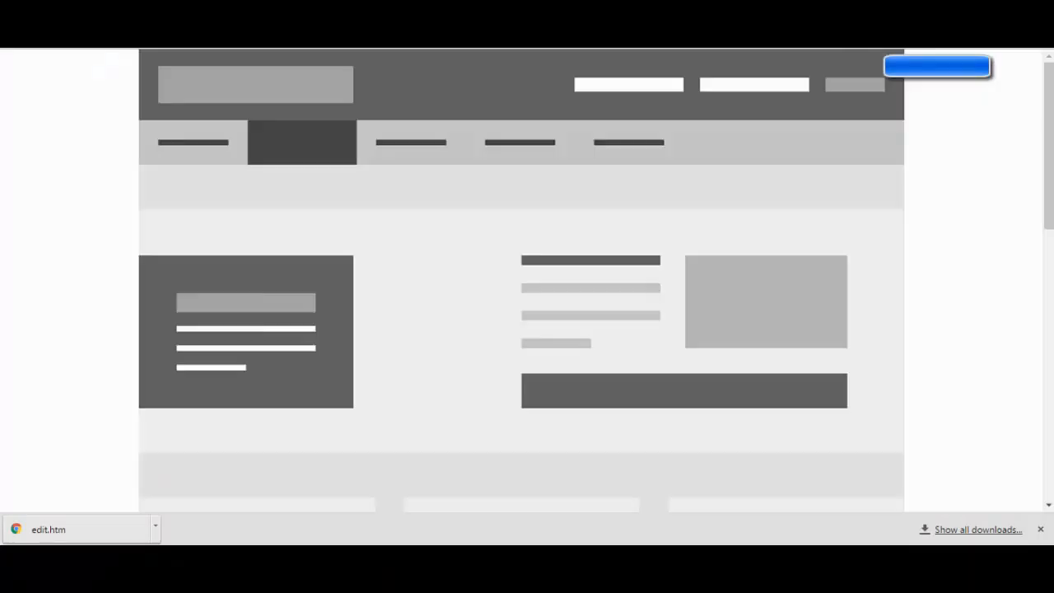
scroll(251, 214, "down", 5)
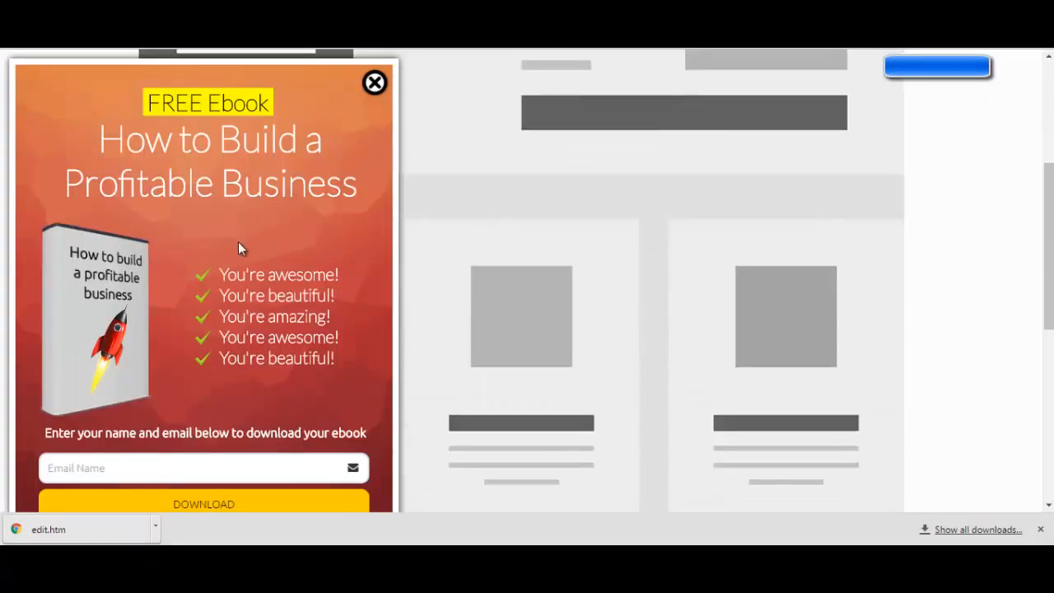
scroll(392, 206, "up", 5)
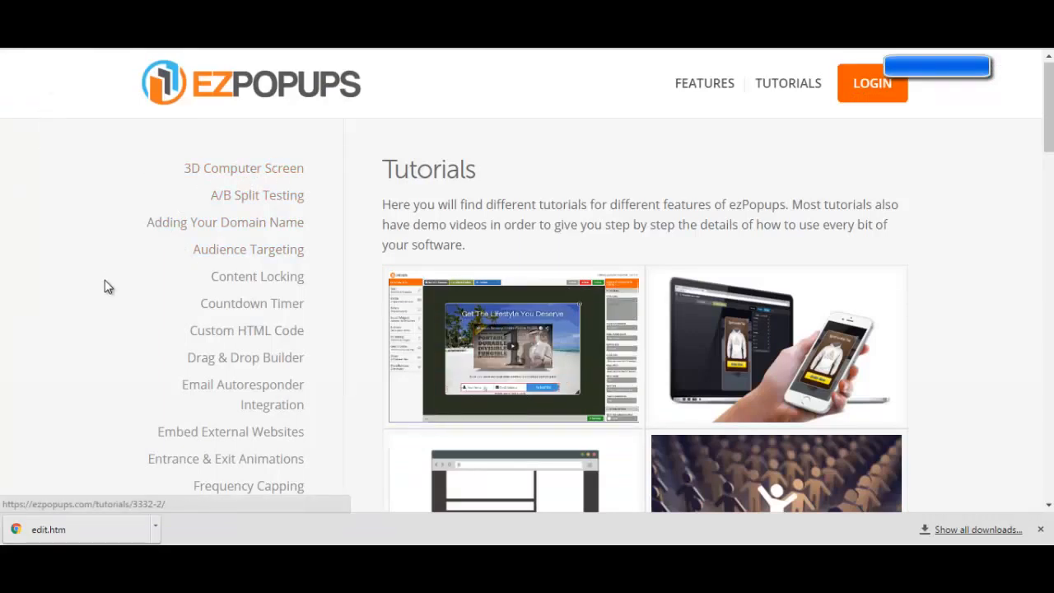
Look through the feature tutorials on the ezPopups Tutorials page
scroll(106, 288, "down", 10)
scroll(104, 292, "up", 10)
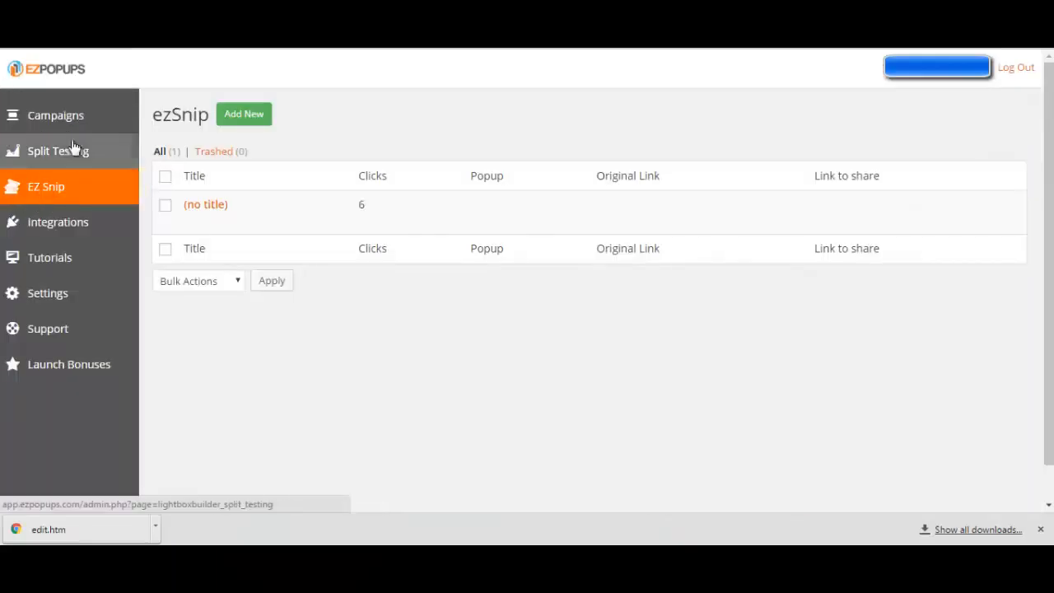
Open the Integrations page and review the email autoresponder services available for connection
left_click(56, 232)
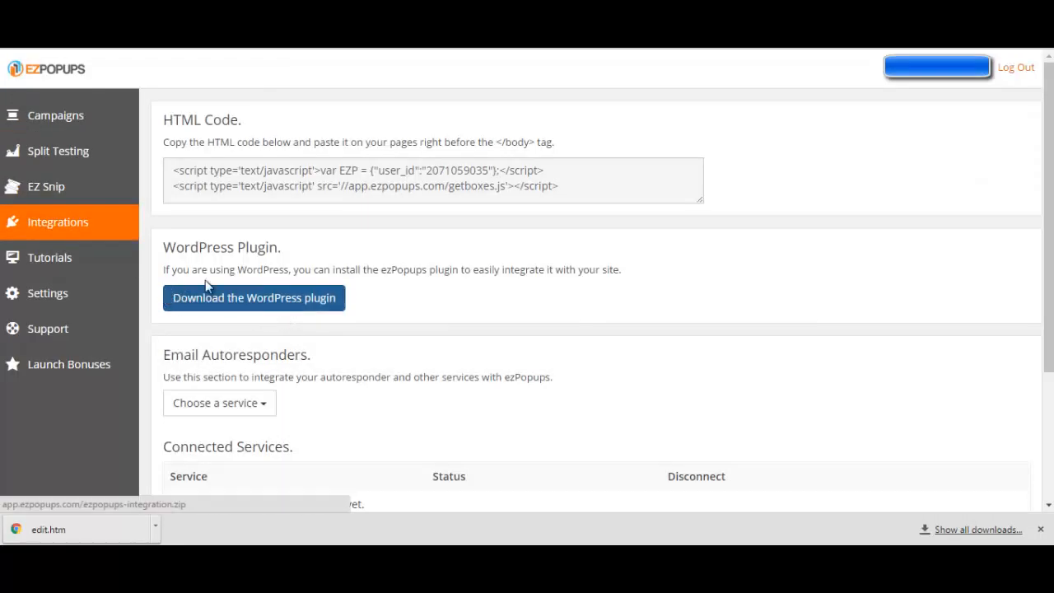
scroll(324, 299, "down", 2)
left_click(241, 217)
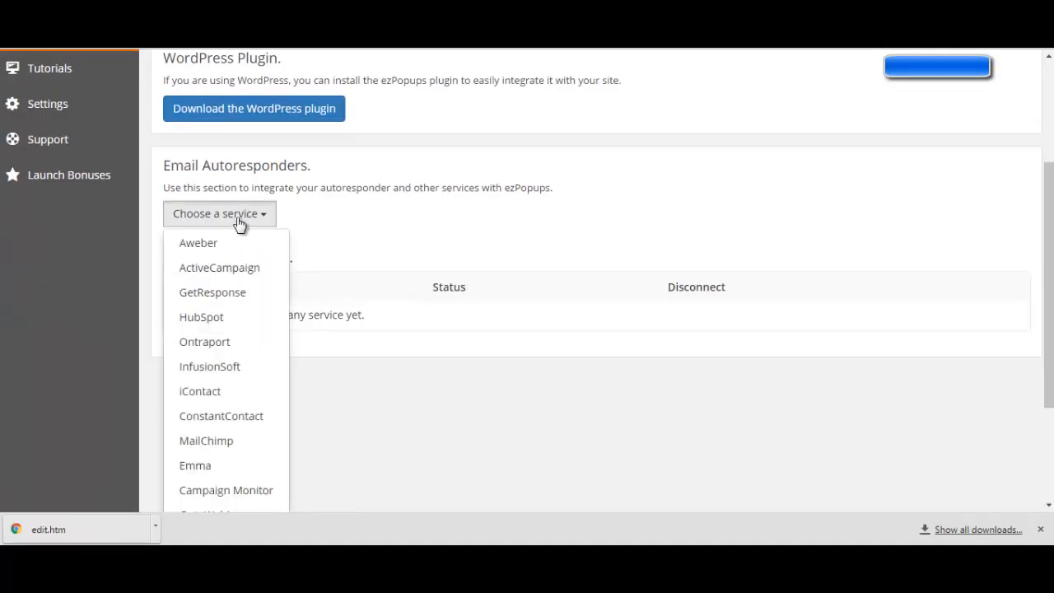
scroll(219, 376, "down", 2)
scroll(221, 382, "up", 4)
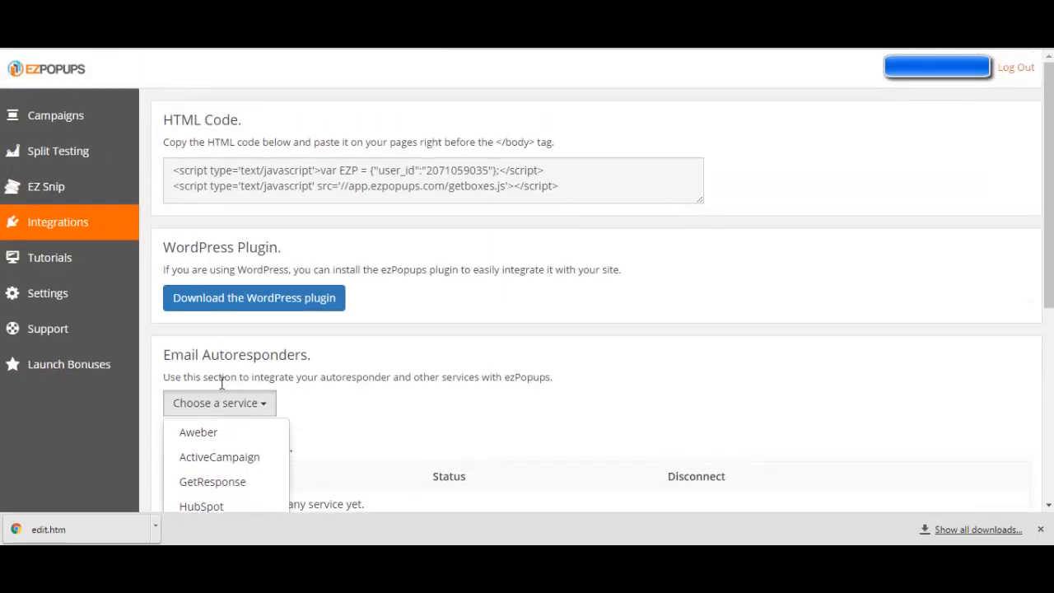
left_click(240, 406)
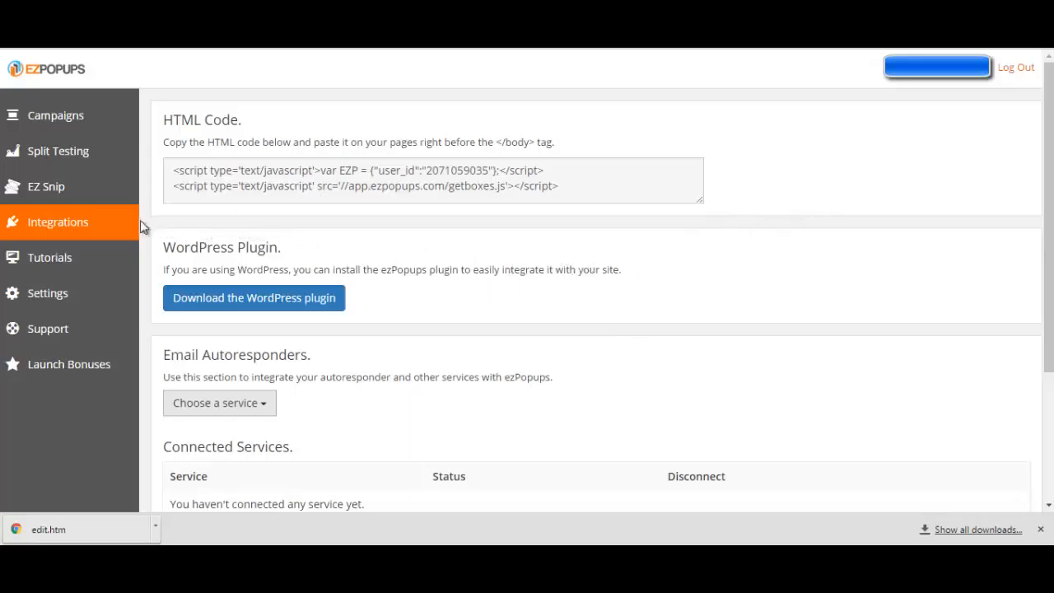
Slightly enlarge the HTML Code box and select the whole embed script inside it
mouse_move(702, 203)
left_mouse_down()
mouse_move(703, 239)
mouse_move(701, 207)
left_mouse_up()
left_click(700, 209)
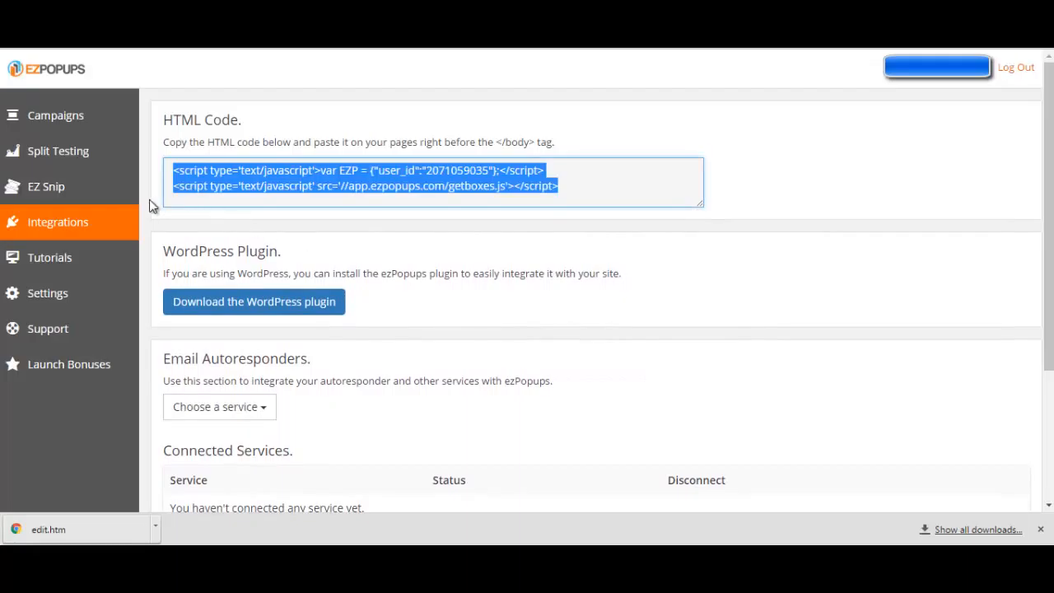